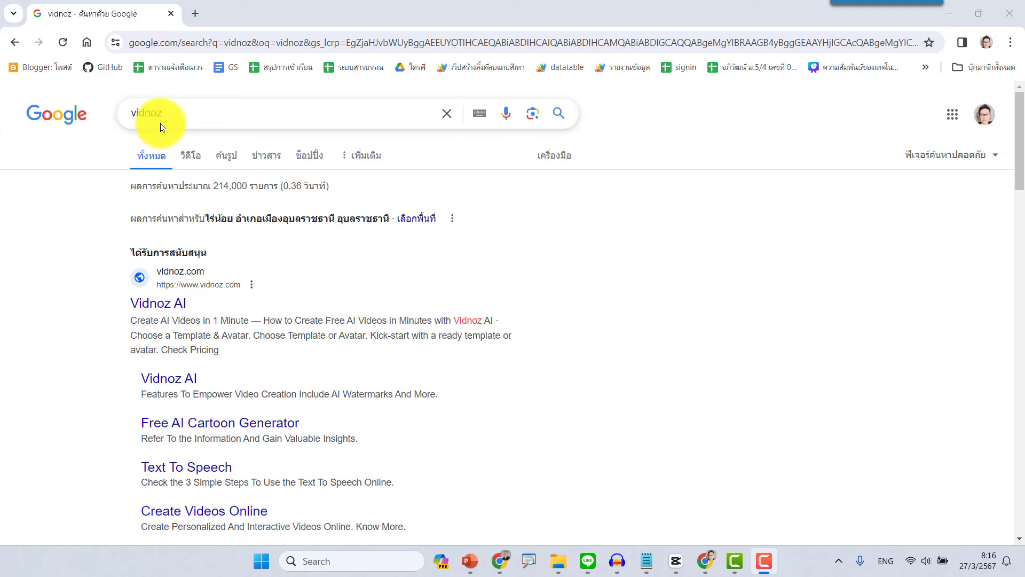
Open the Vidnoz AI website from the Google results for 'vidnoz'.
{"action": "left_click", "coordinate": [167, 312]}
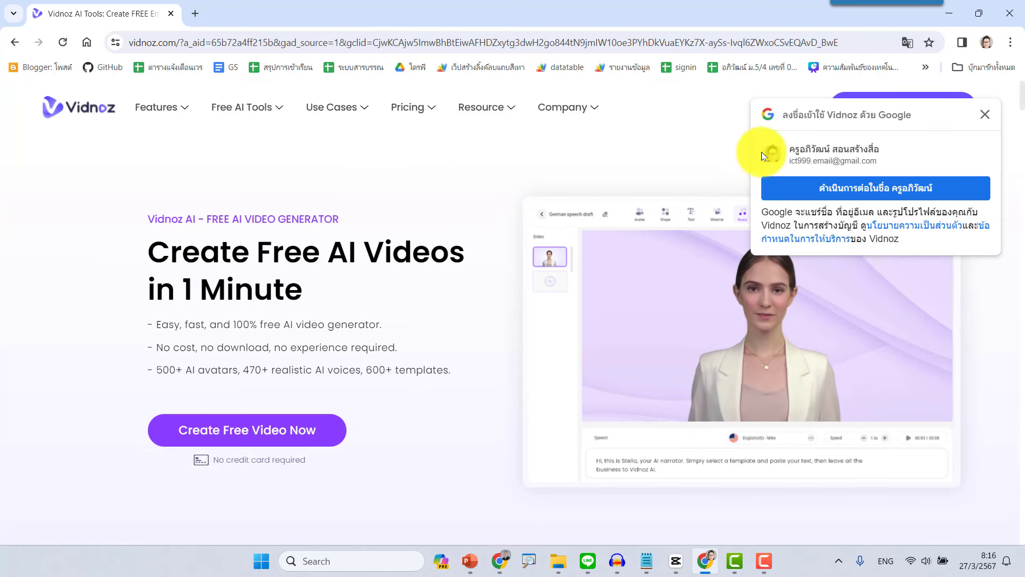
Sign in with the Google account and start creating a free AI video.
{"action": "left_click", "coordinate": [864, 190]}
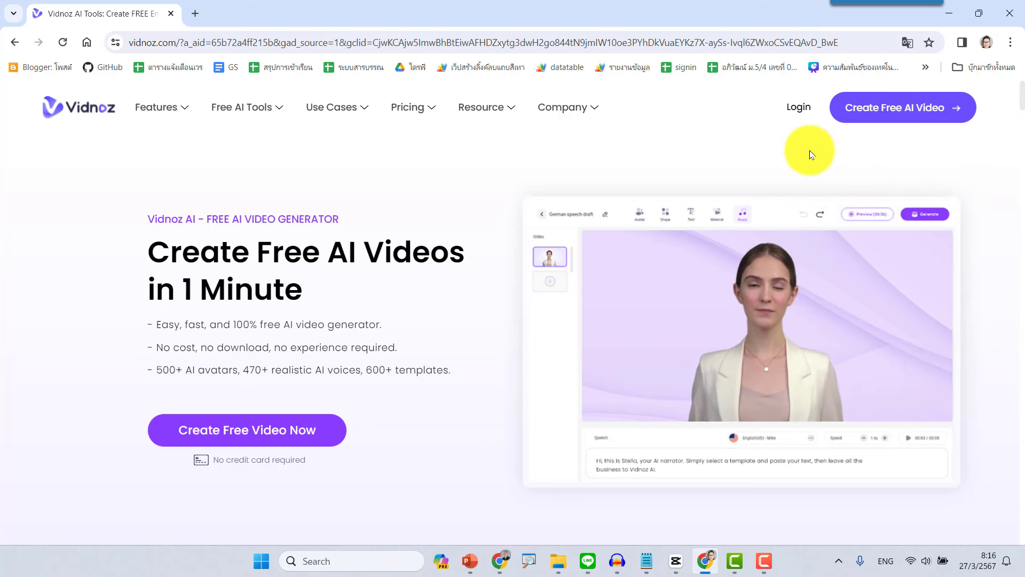
{"action": "left_click", "coordinate": [351, 439]}
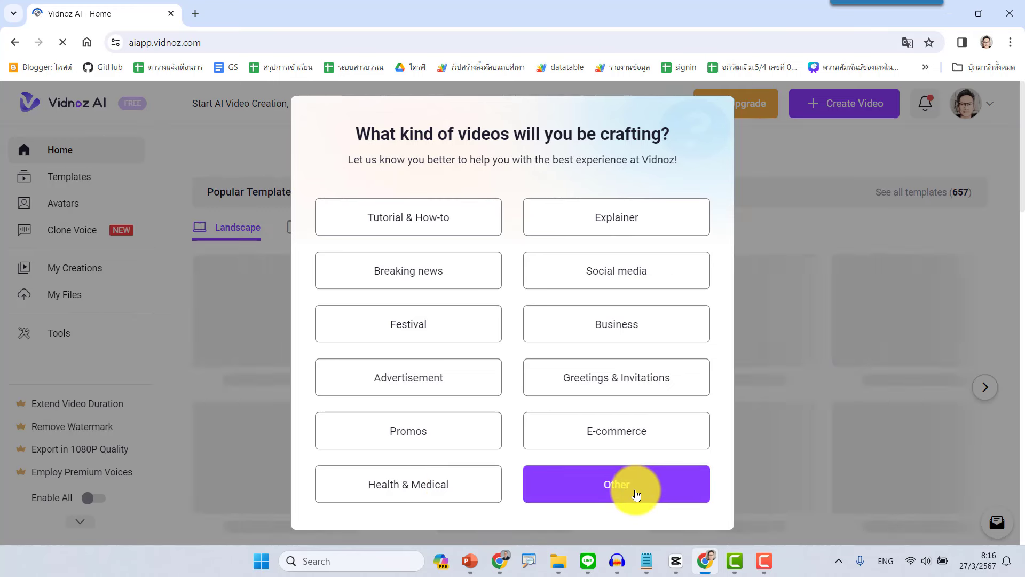
Answer the survey with Social media, skip the tour, show Portrait templates, and close Quick Start.
{"action": "left_click", "coordinate": [617, 278]}
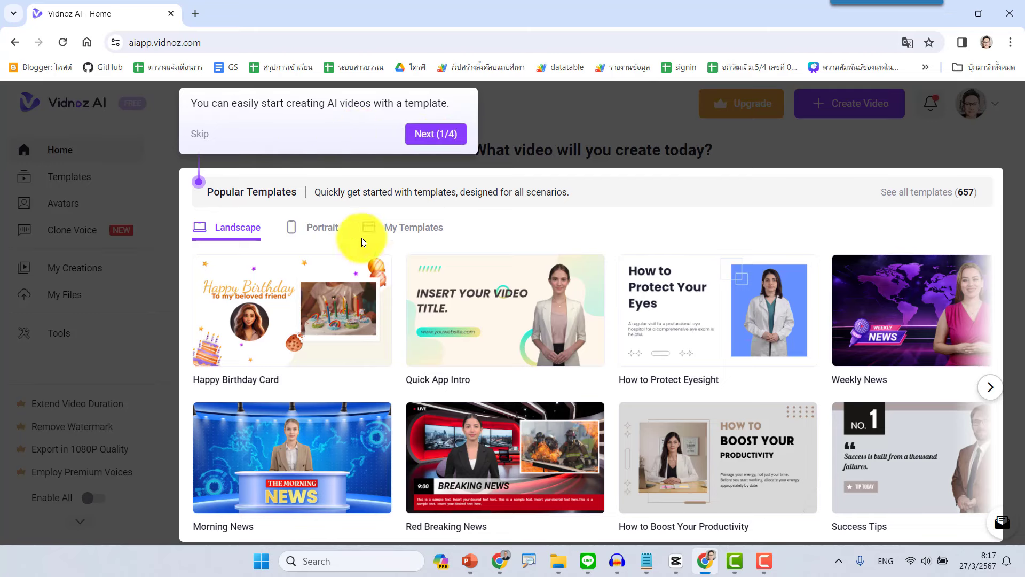
{"action": "left_click", "coordinate": [203, 139]}
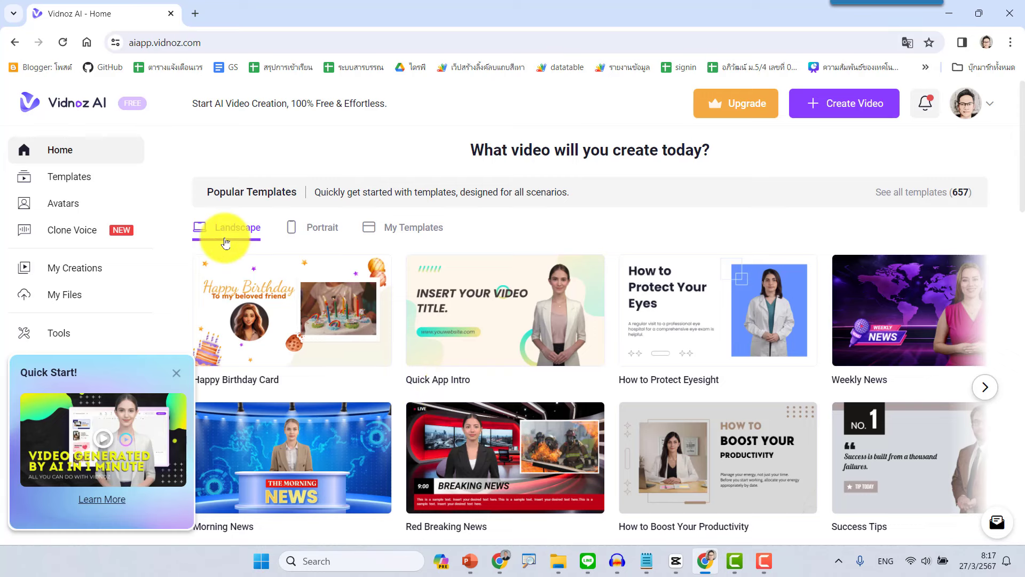
{"action": "left_click", "coordinate": [319, 229]}
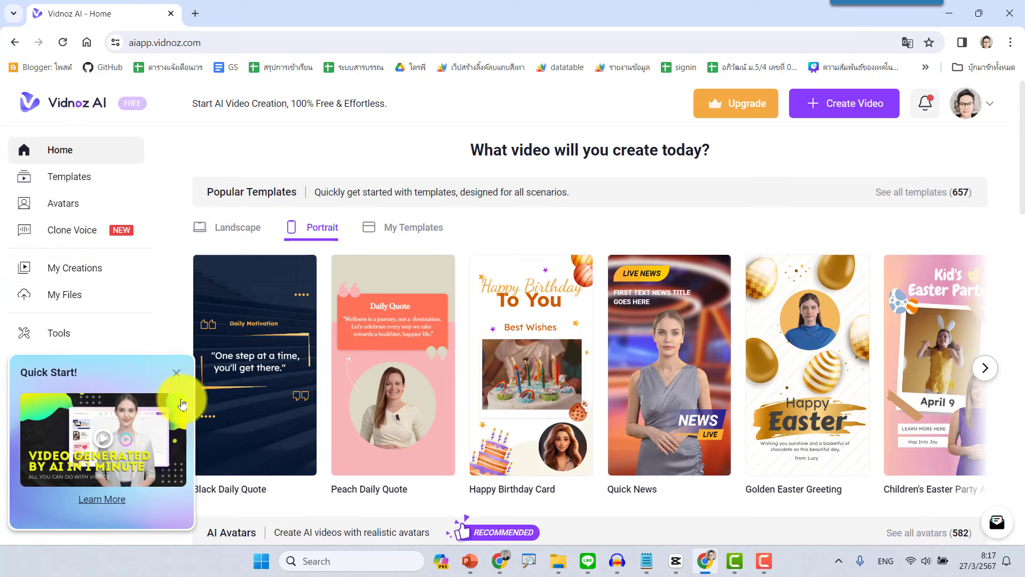
{"action": "left_click", "coordinate": [176, 373]}
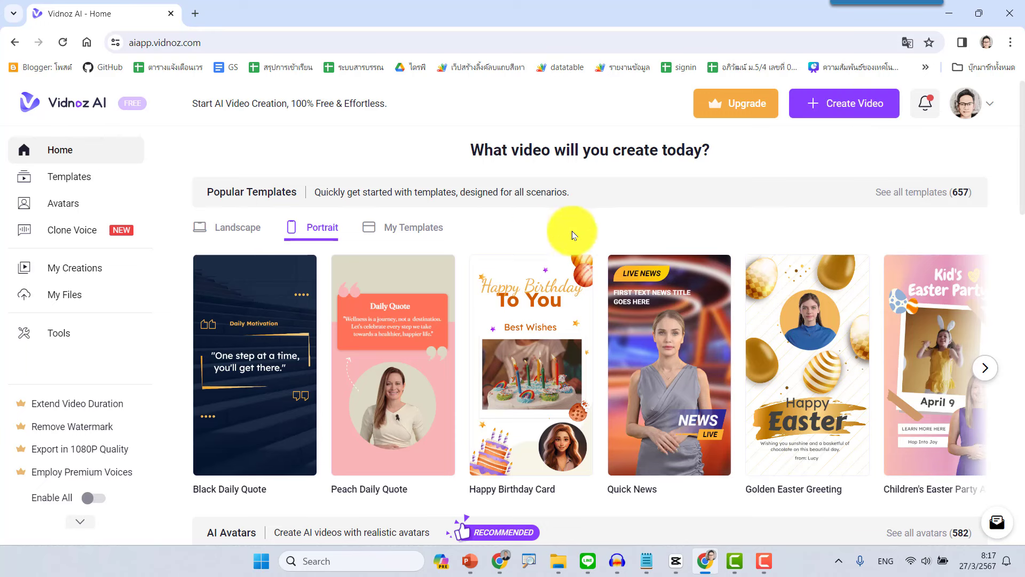
Create a new Untitled Video and skip the editor onboarding to reveal the Stocks templates.
{"action": "left_click", "coordinate": [836, 110]}
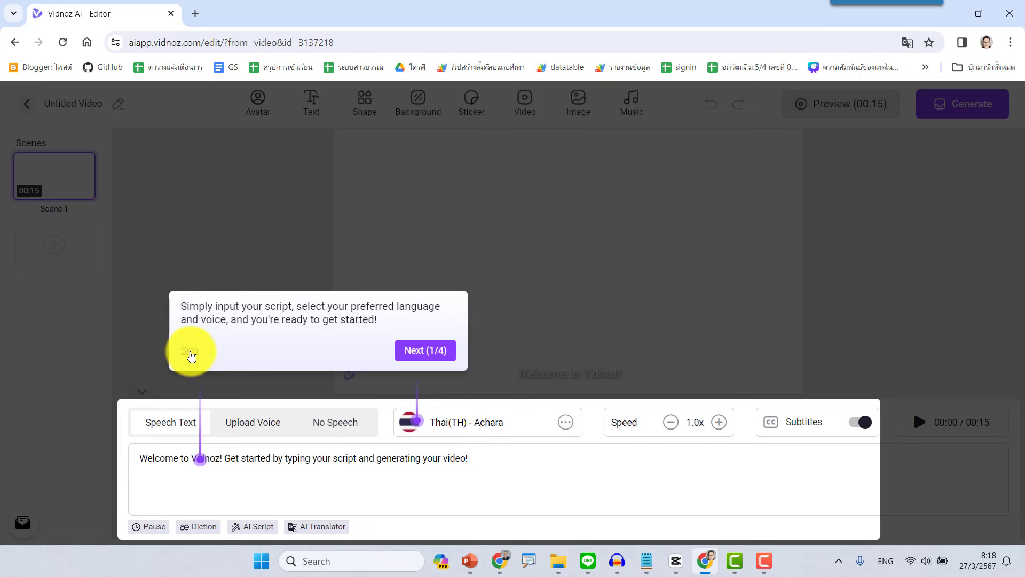
{"action": "left_click", "coordinate": [190, 351]}
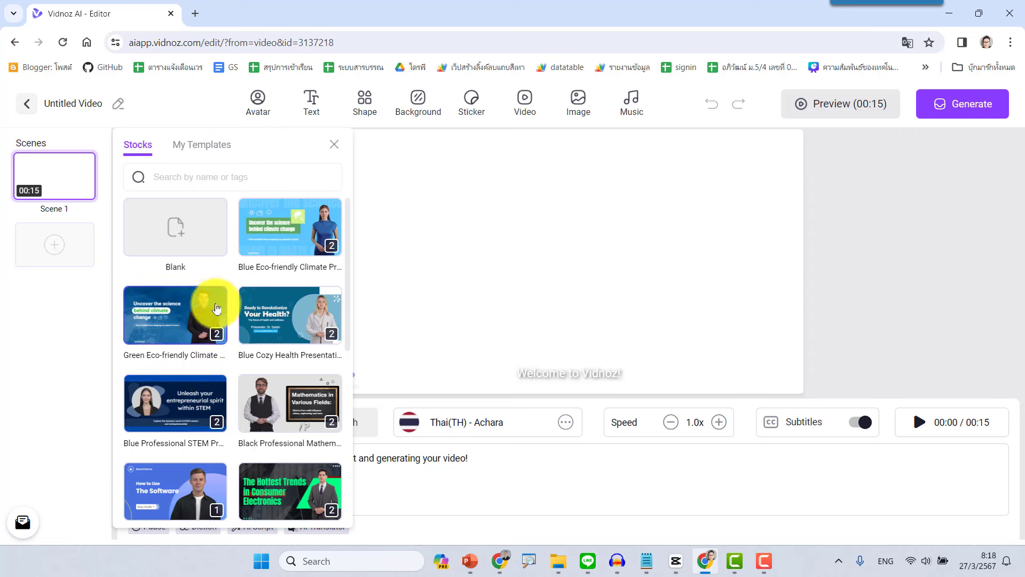
Apply the Blank stock template so Scene 1 is an empty 00:15 canvas.
{"action": "scroll", "coordinate": [214, 314], "scroll_direction": "down", "scroll_amount": 2}
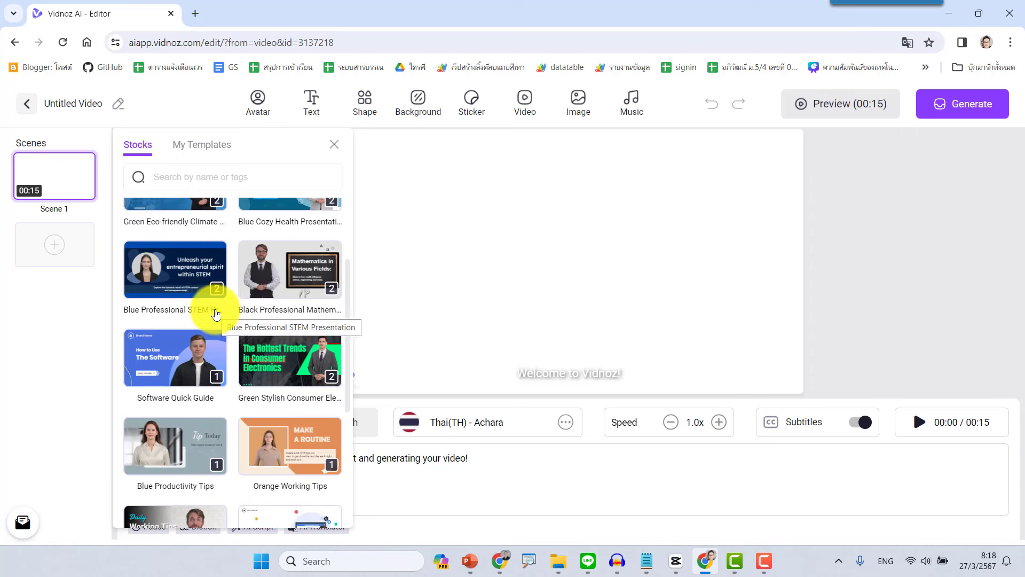
{"action": "scroll", "coordinate": [214, 314], "scroll_direction": "down", "scroll_amount": 1}
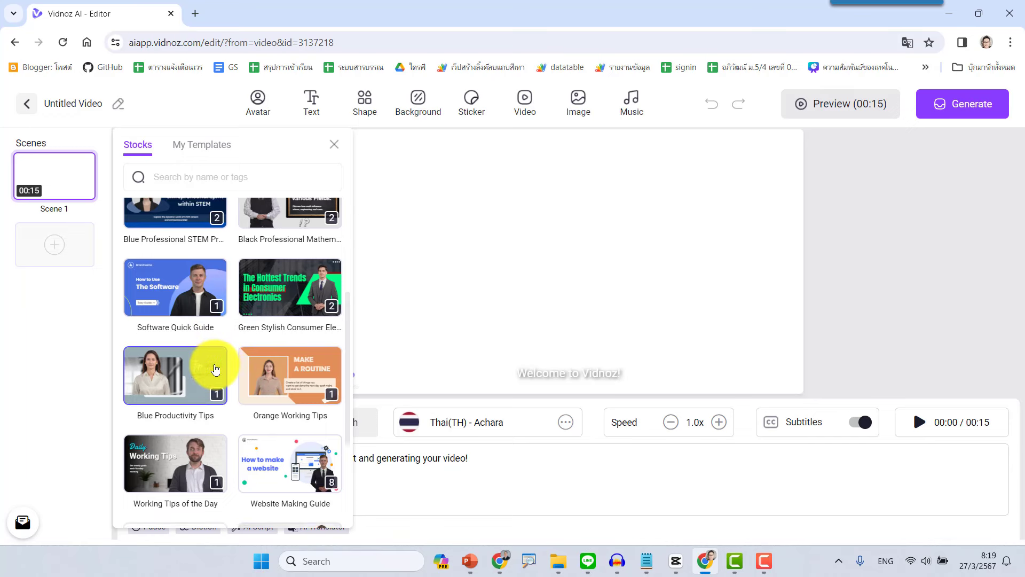
{"action": "scroll", "coordinate": [214, 367], "scroll_direction": "down", "scroll_amount": 3}
{"action": "scroll", "coordinate": [213, 367], "scroll_direction": "up", "scroll_amount": 3}
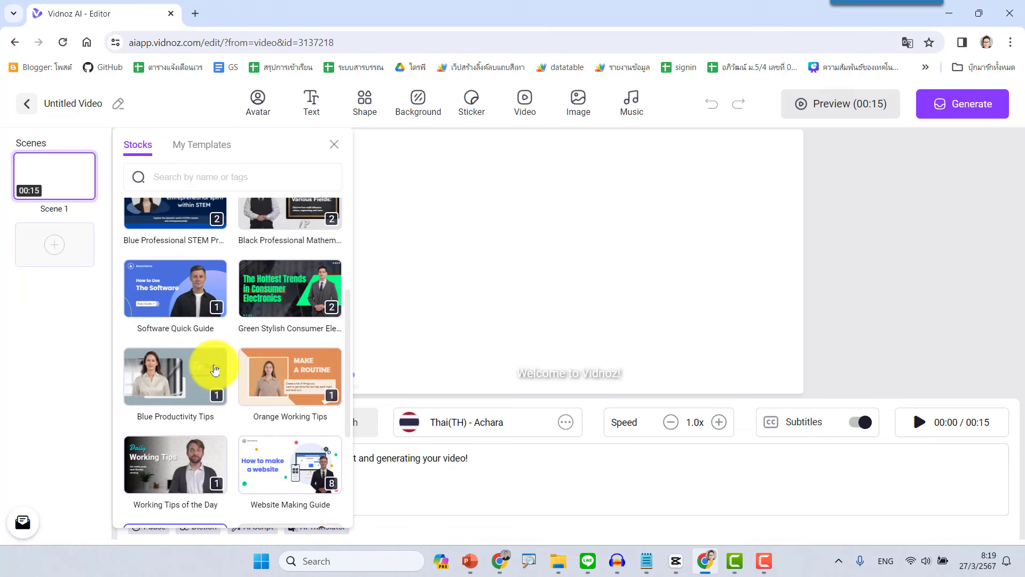
{"action": "scroll", "coordinate": [211, 366], "scroll_direction": "up", "scroll_amount": 2}
{"action": "scroll", "coordinate": [211, 366], "scroll_direction": "up", "scroll_amount": 2}
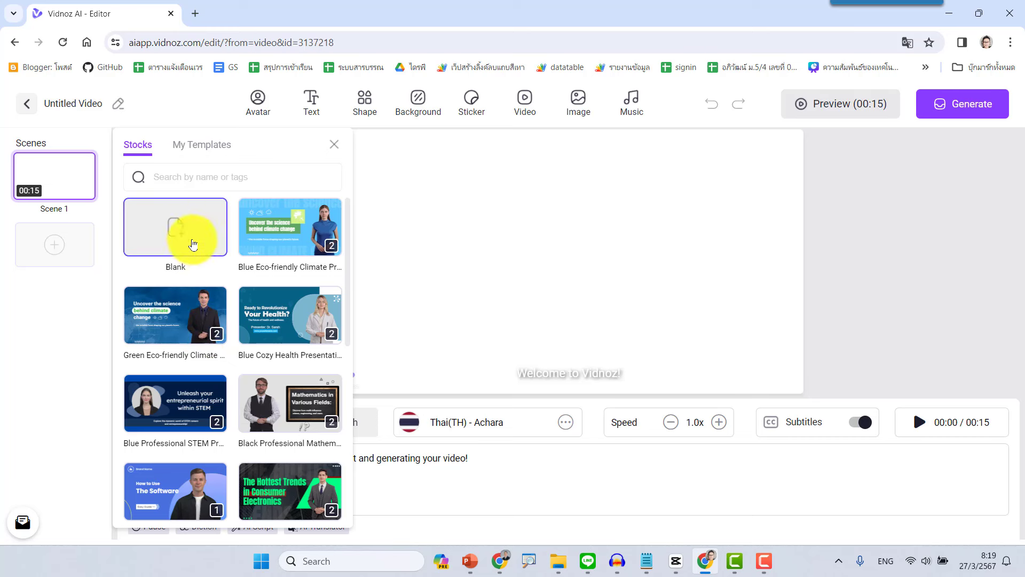
{"action": "left_click", "coordinate": [187, 231]}
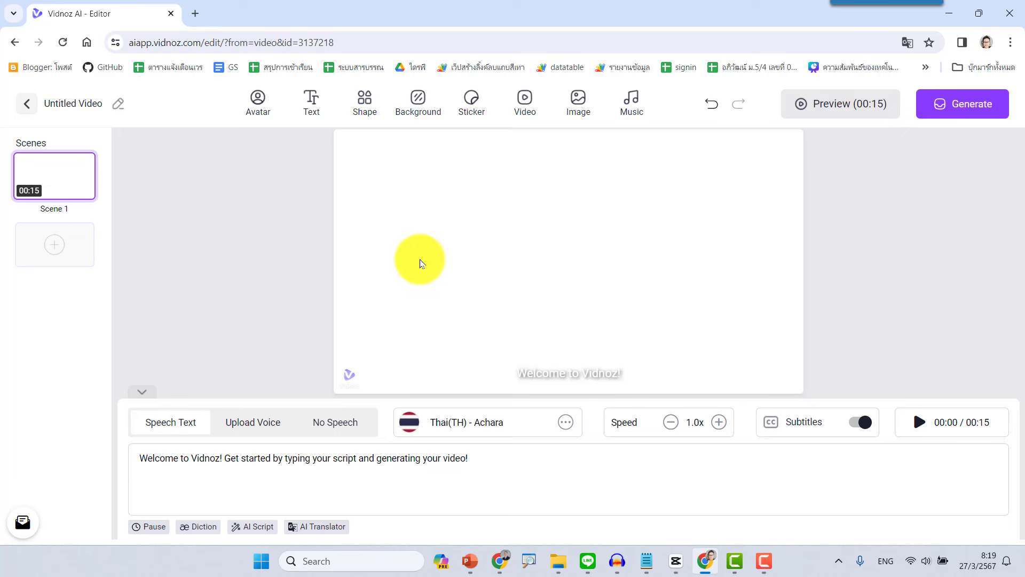
Open the Create talking photo dialog from the Avatar panel's Talking Photo tab.
{"action": "left_click", "coordinate": [259, 110]}
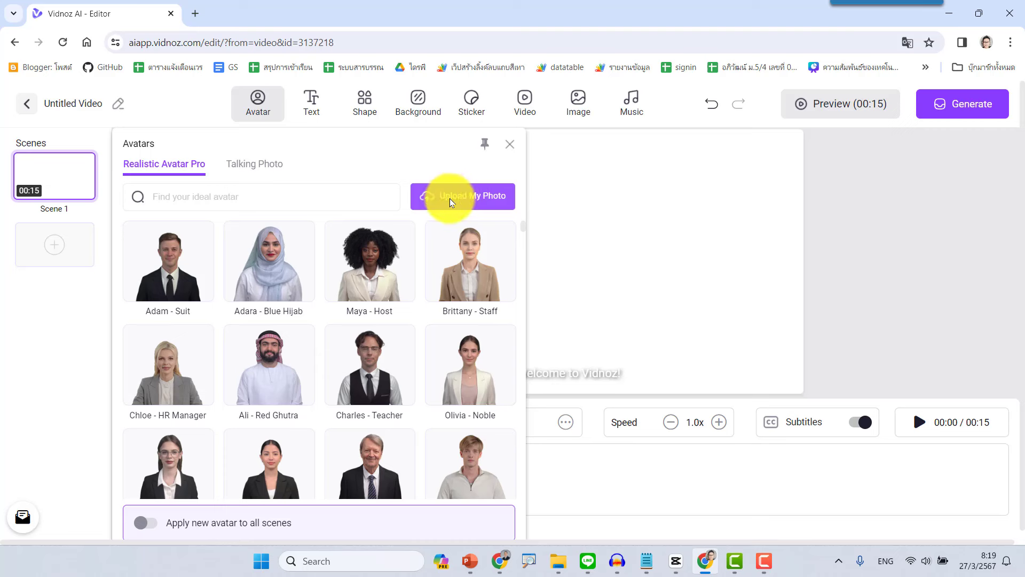
{"action": "left_click", "coordinate": [176, 264]}
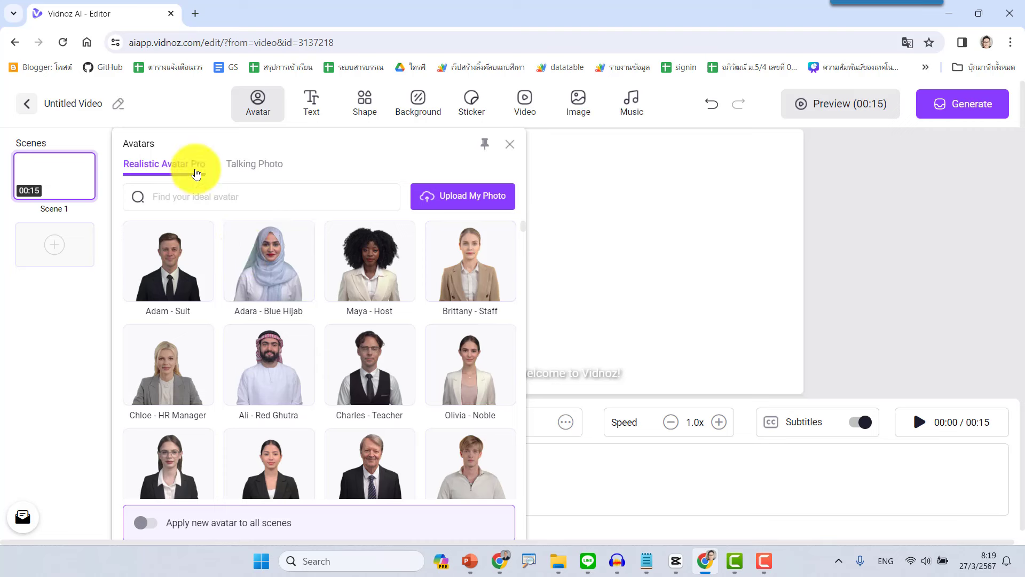
{"action": "left_click", "coordinate": [460, 196]}
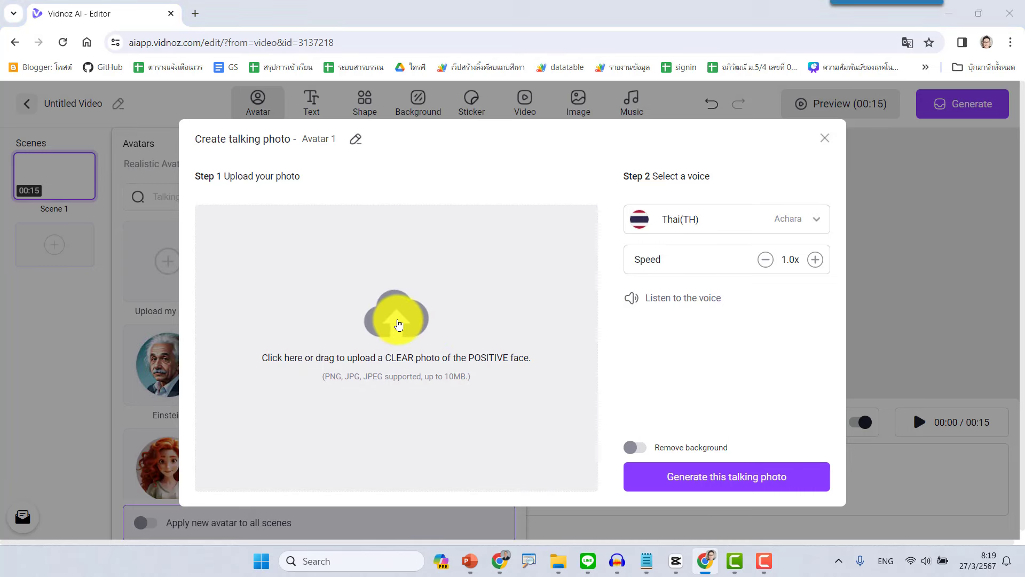
Upload the Desktop image of the man in a dark suit on purple.
{"action": "left_click", "coordinate": [398, 325]}
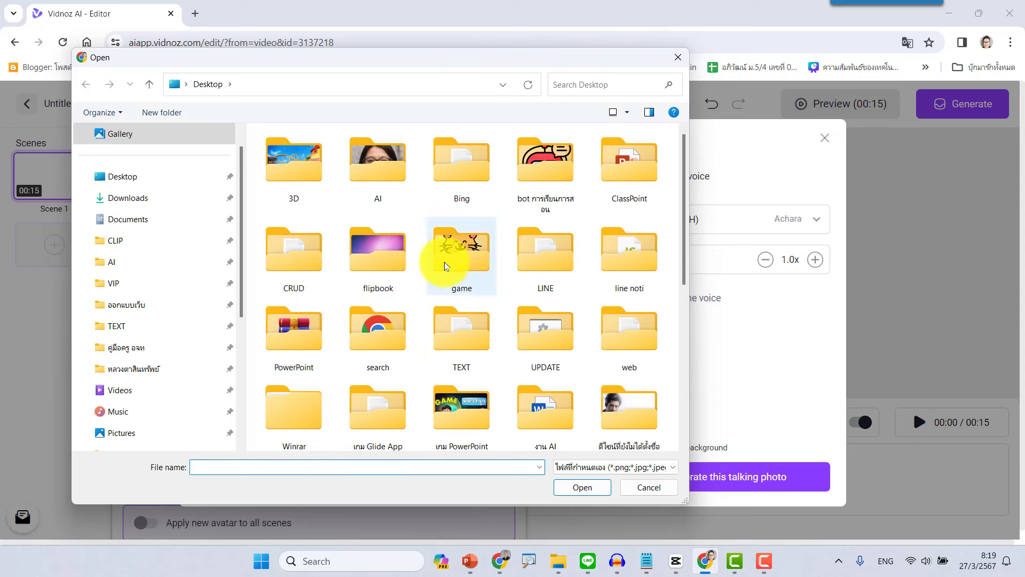
{"action": "scroll", "coordinate": [444, 261], "scroll_direction": "down", "scroll_amount": 10}
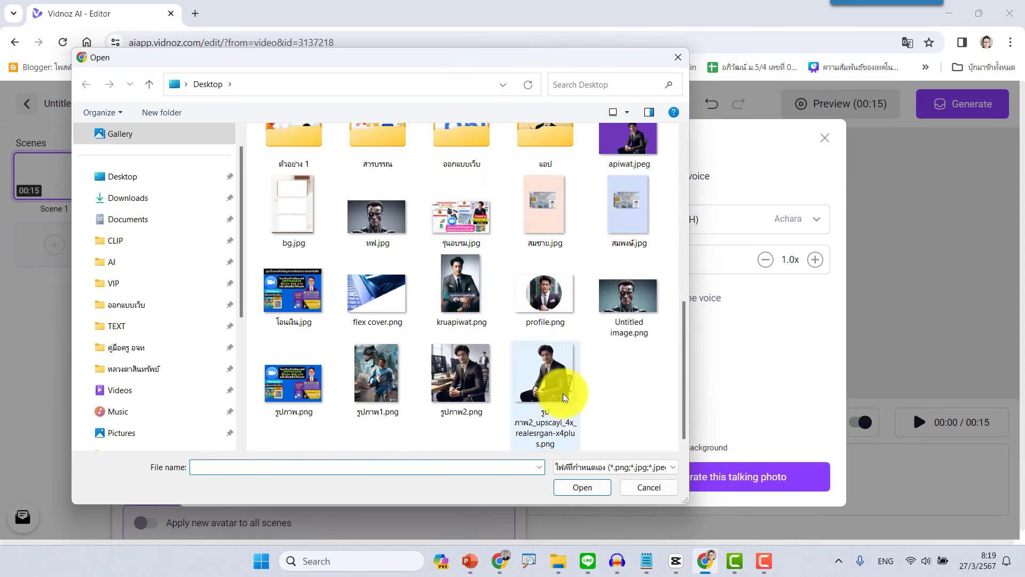
{"action": "mouse_move", "coordinate": [546, 374]}
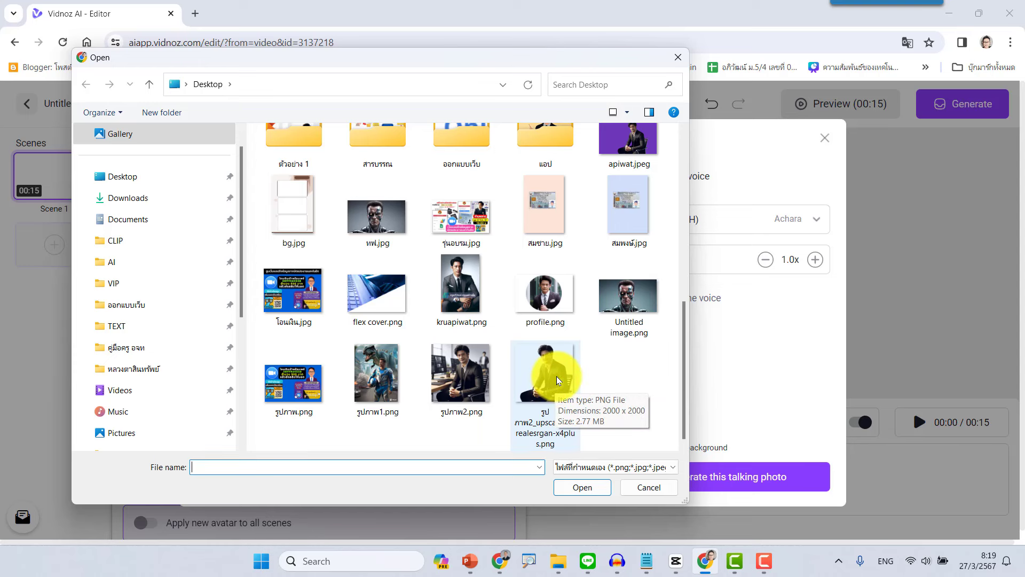
{"action": "scroll", "coordinate": [557, 376], "scroll_direction": "up", "scroll_amount": 3}
{"action": "left_click", "coordinate": [636, 323]}
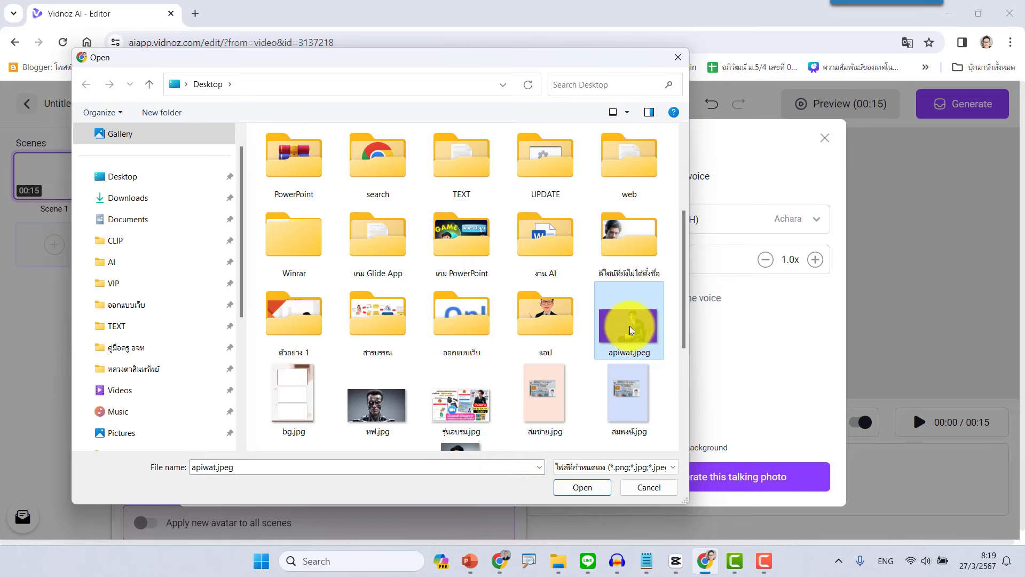
{"action": "left_click", "coordinate": [583, 488]}
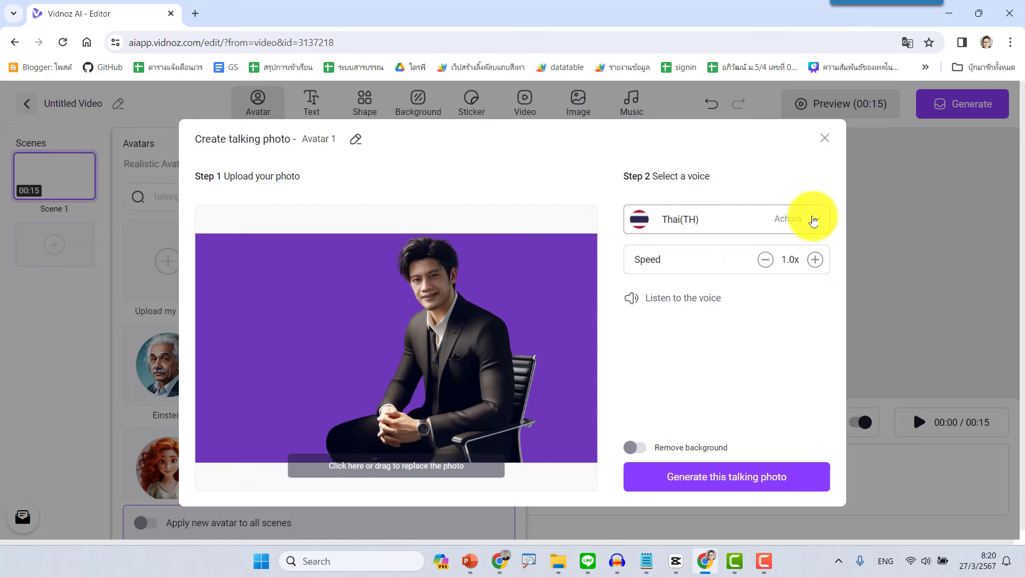
Switch the talking photo voice from Thai Achara to Thai(TH) Niwat.
{"action": "left_click", "coordinate": [778, 219]}
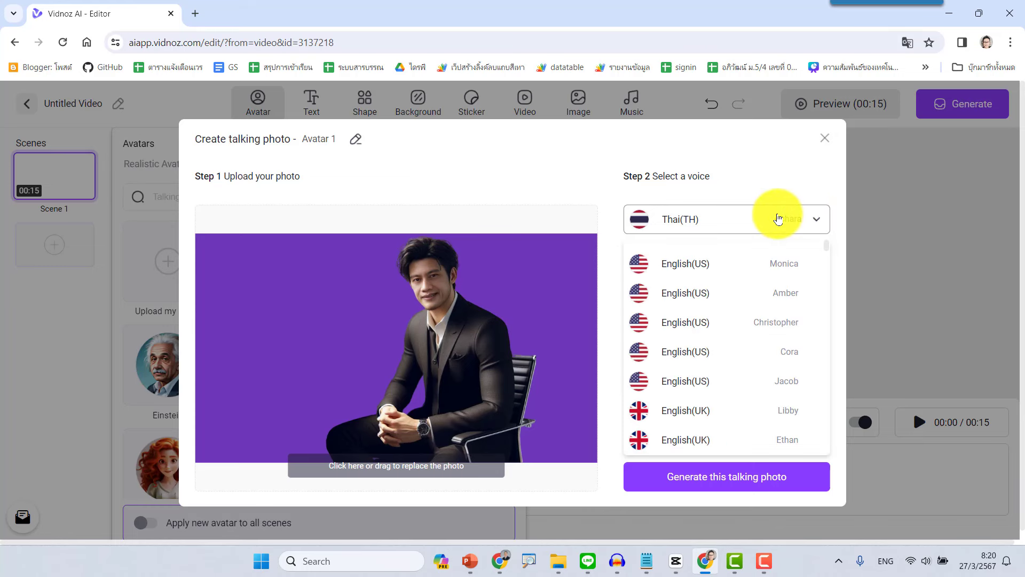
{"action": "scroll", "coordinate": [764, 336], "scroll_direction": "down", "scroll_amount": 2}
{"action": "scroll", "coordinate": [771, 342], "scroll_direction": "down", "scroll_amount": 3}
{"action": "scroll", "coordinate": [771, 343], "scroll_direction": "down", "scroll_amount": 4}
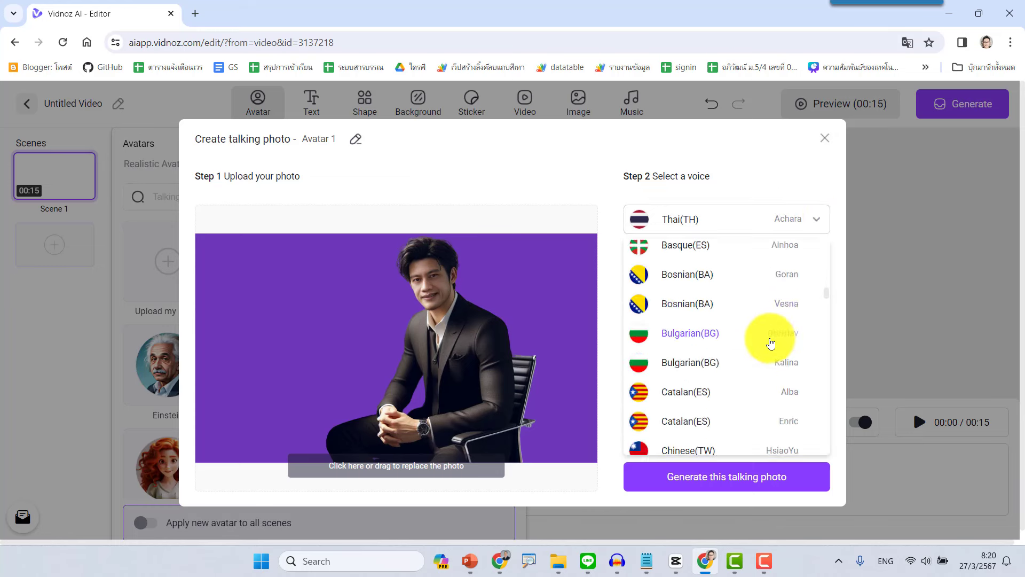
{"action": "scroll", "coordinate": [770, 342], "scroll_direction": "down", "scroll_amount": 4}
{"action": "scroll", "coordinate": [771, 342], "scroll_direction": "down", "scroll_amount": 4}
{"action": "scroll", "coordinate": [771, 342], "scroll_direction": "down", "scroll_amount": 4}
{"action": "scroll", "coordinate": [771, 342], "scroll_direction": "down", "scroll_amount": 4}
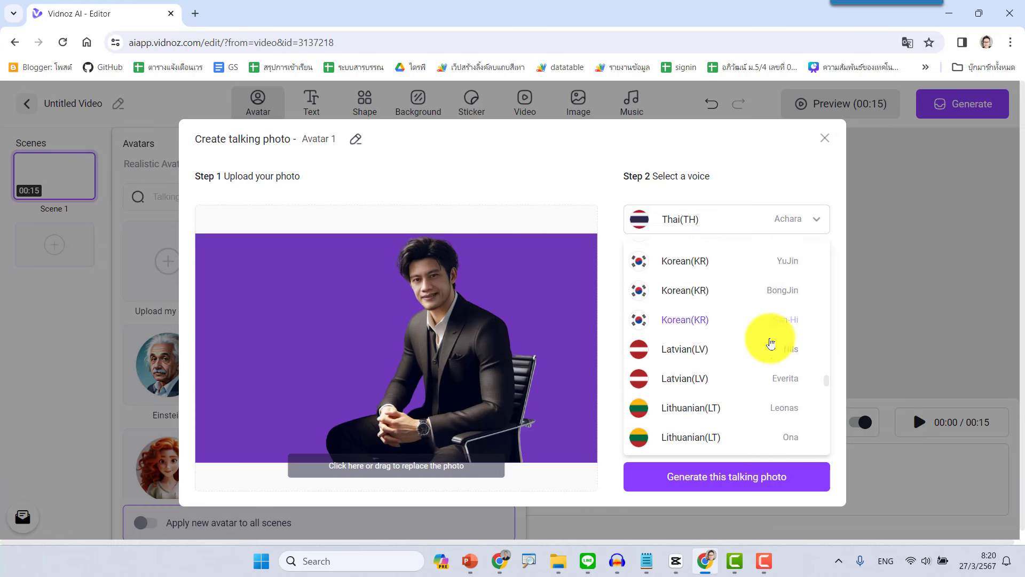
{"action": "scroll", "coordinate": [771, 342], "scroll_direction": "down", "scroll_amount": 4}
{"action": "scroll", "coordinate": [771, 343], "scroll_direction": "down", "scroll_amount": 4}
{"action": "scroll", "coordinate": [770, 343], "scroll_direction": "down", "scroll_amount": 4}
{"action": "scroll", "coordinate": [771, 342], "scroll_direction": "down", "scroll_amount": 4}
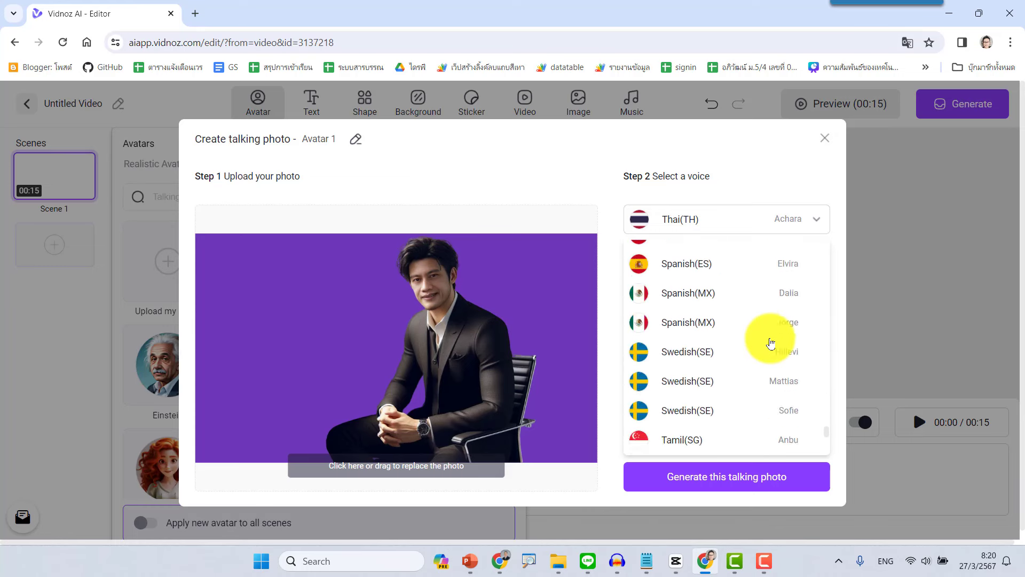
{"action": "scroll", "coordinate": [771, 342], "scroll_direction": "down", "scroll_amount": 4}
{"action": "scroll", "coordinate": [759, 347], "scroll_direction": "up", "scroll_amount": 3}
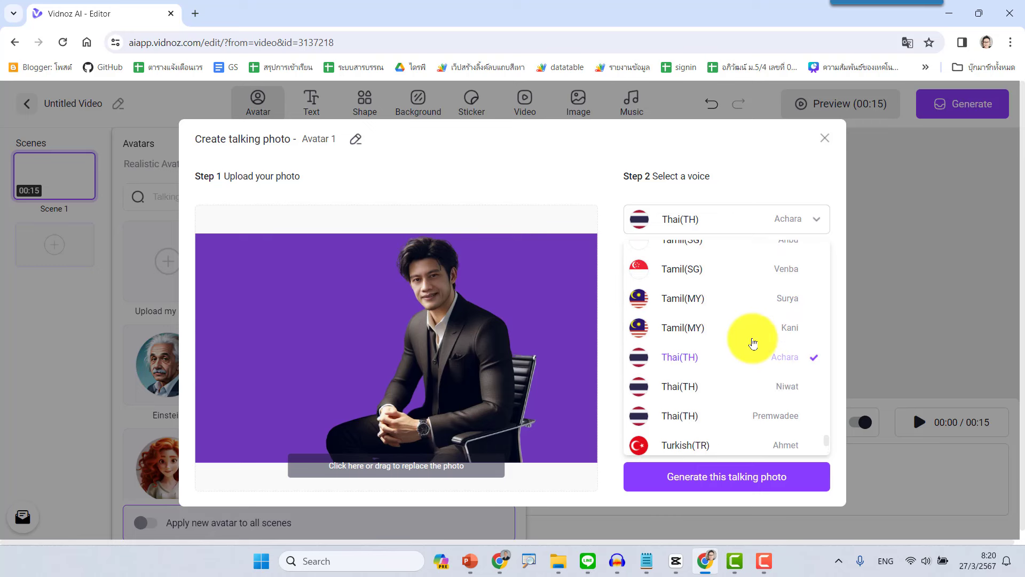
{"action": "scroll", "coordinate": [728, 371], "scroll_direction": "down", "scroll_amount": 2}
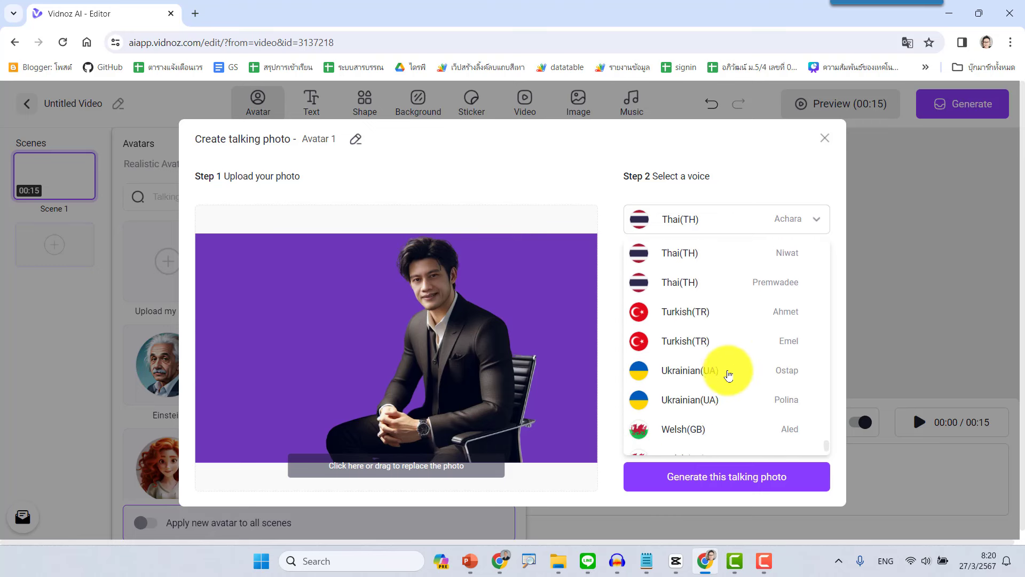
{"action": "scroll", "coordinate": [705, 358], "scroll_direction": "up", "scroll_amount": 1}
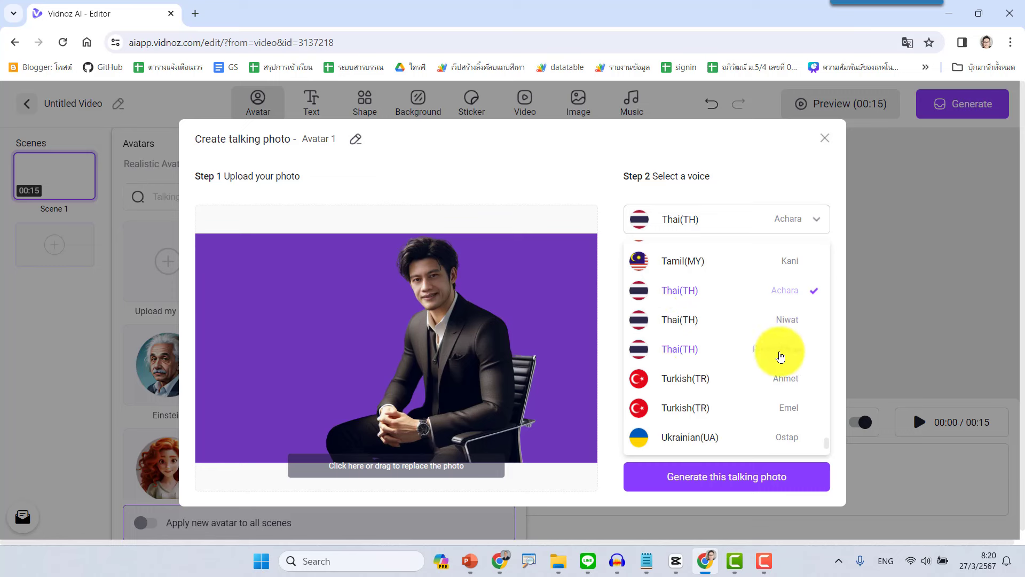
{"action": "left_click", "coordinate": [787, 320]}
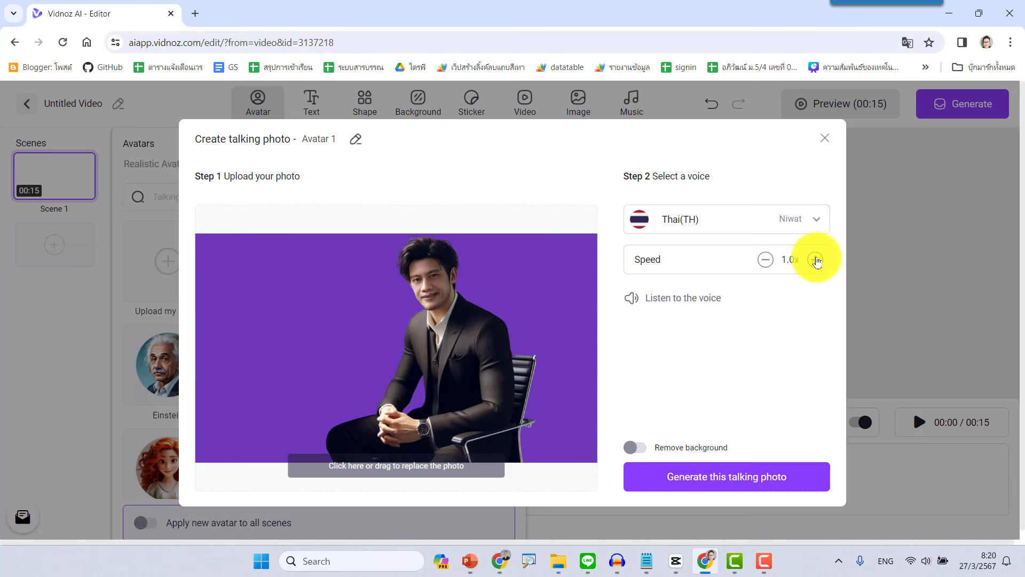
Play the Niwat voice sample, leave Remove background off, and generate the talking photo onto Scene 1.
{"action": "left_click", "coordinate": [656, 302]}
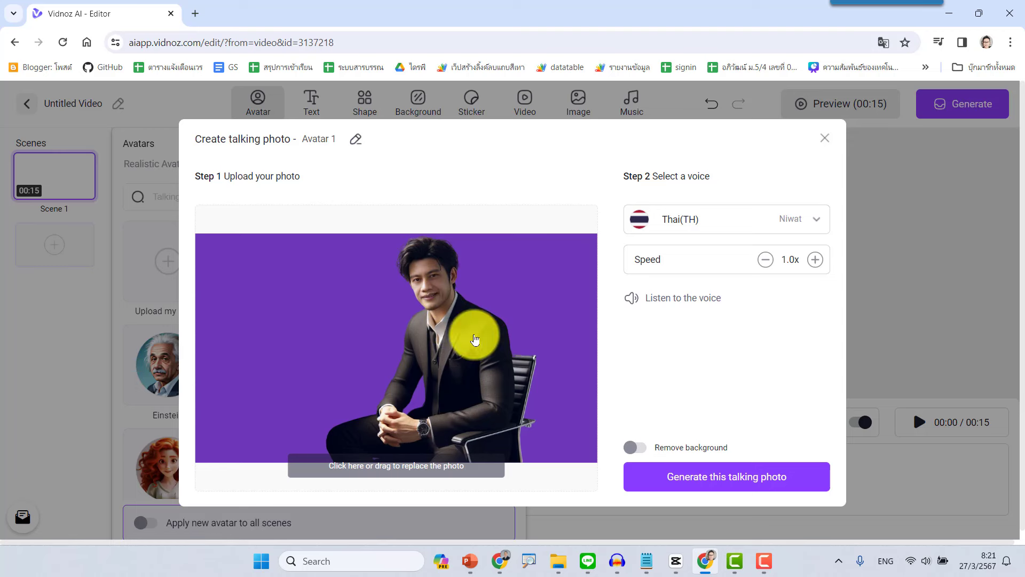
{"action": "left_click", "coordinate": [645, 450]}
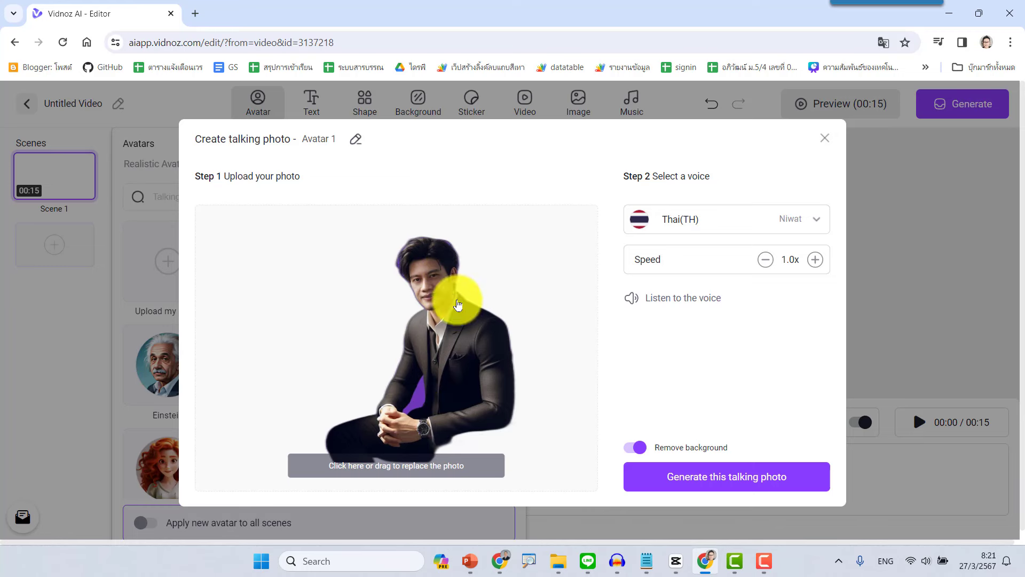
{"action": "left_click", "coordinate": [634, 449]}
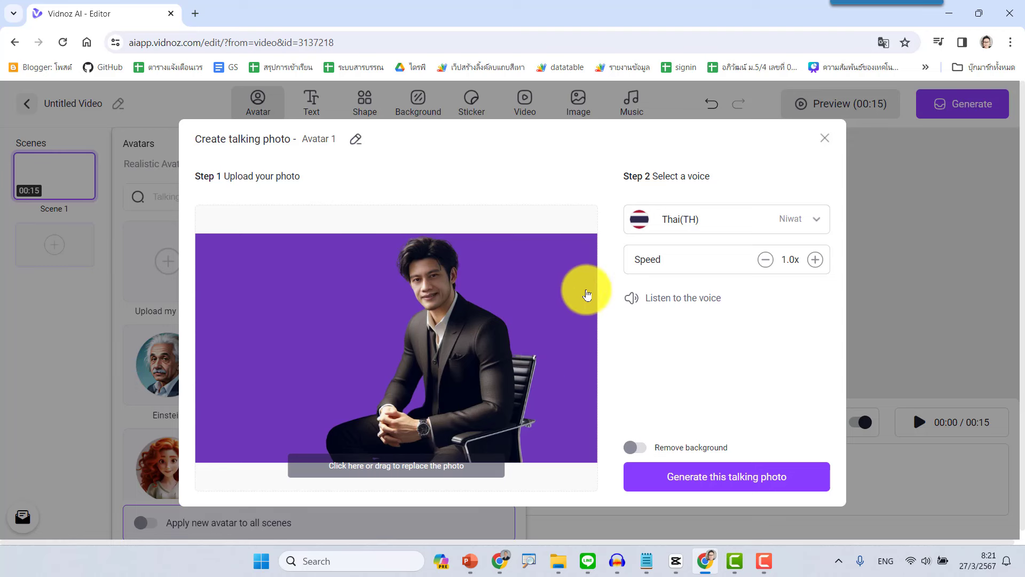
{"action": "left_click", "coordinate": [748, 483]}
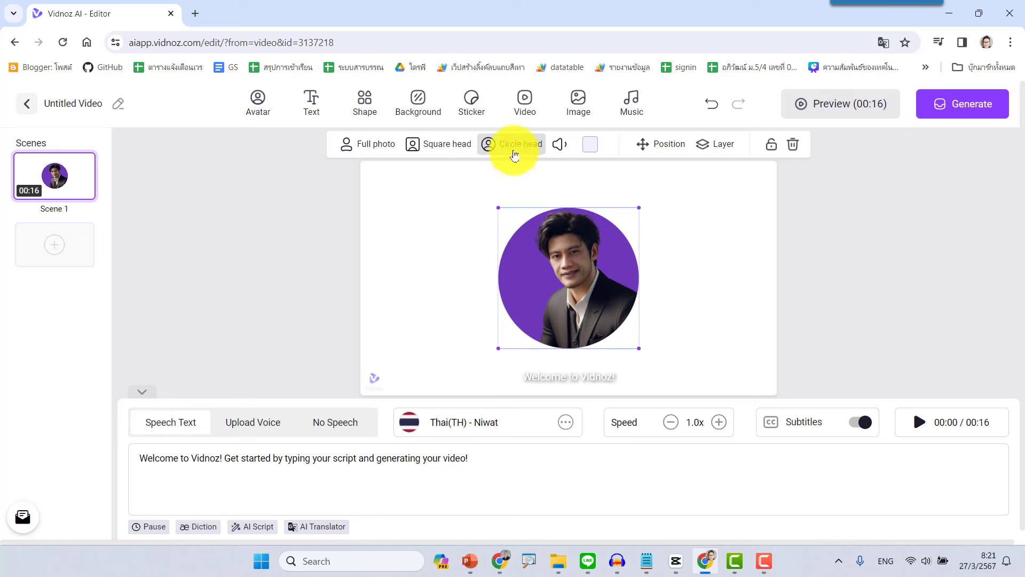
Switch the avatar to Full photo, then enlarge and centre it to fill the Scene 1 canvas.
{"action": "left_click", "coordinate": [448, 151]}
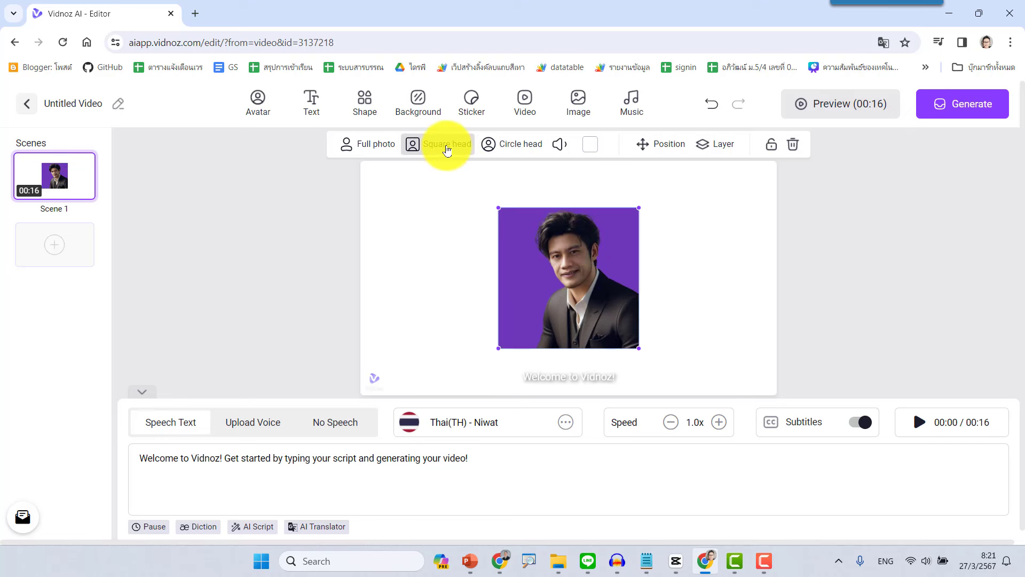
{"action": "left_click", "coordinate": [368, 149]}
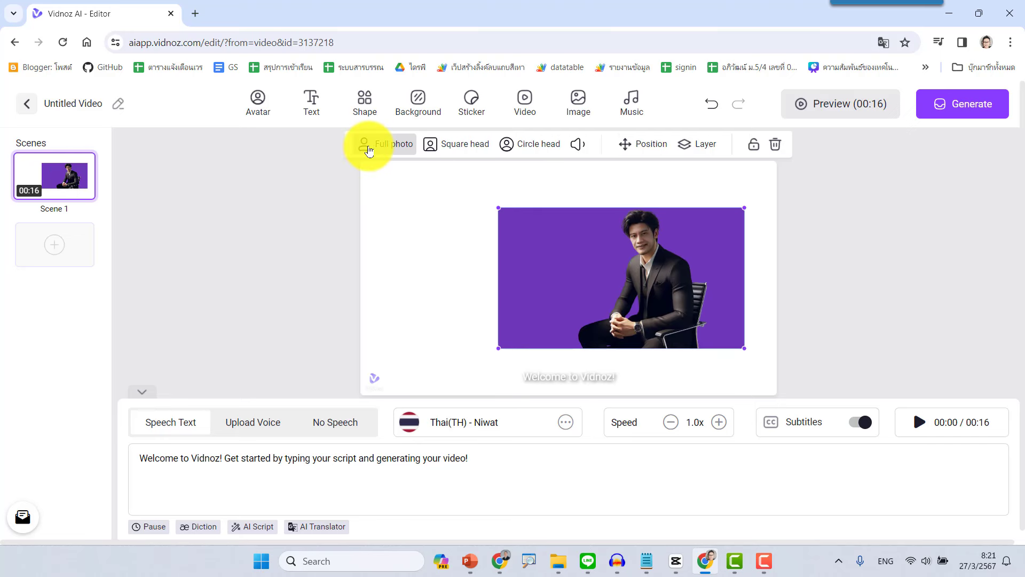
{"action": "left_click_drag", "start_coordinate": [608, 270], "coordinate": [501, 221]}
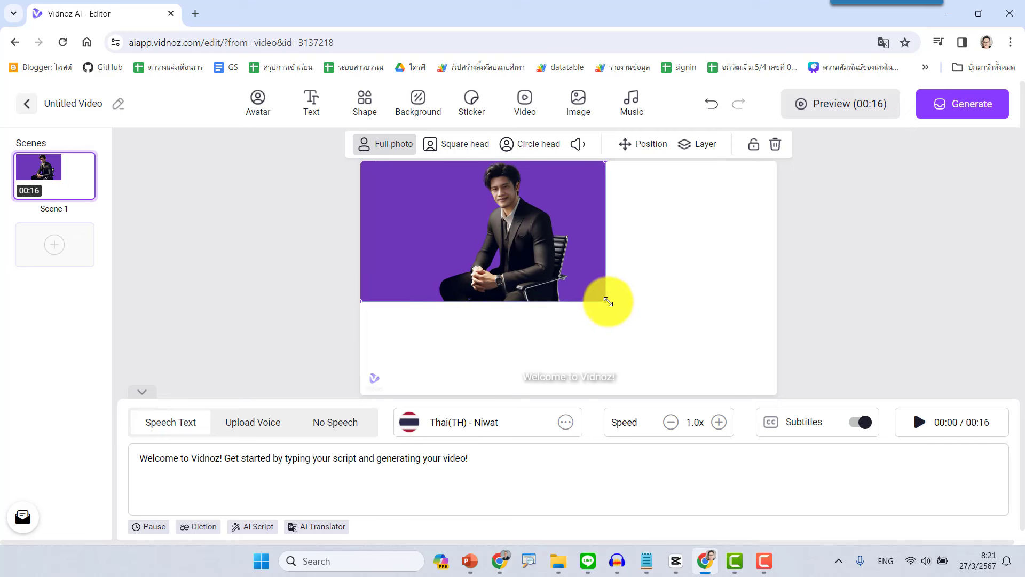
{"action": "left_click_drag", "start_coordinate": [608, 301], "coordinate": [780, 404]}
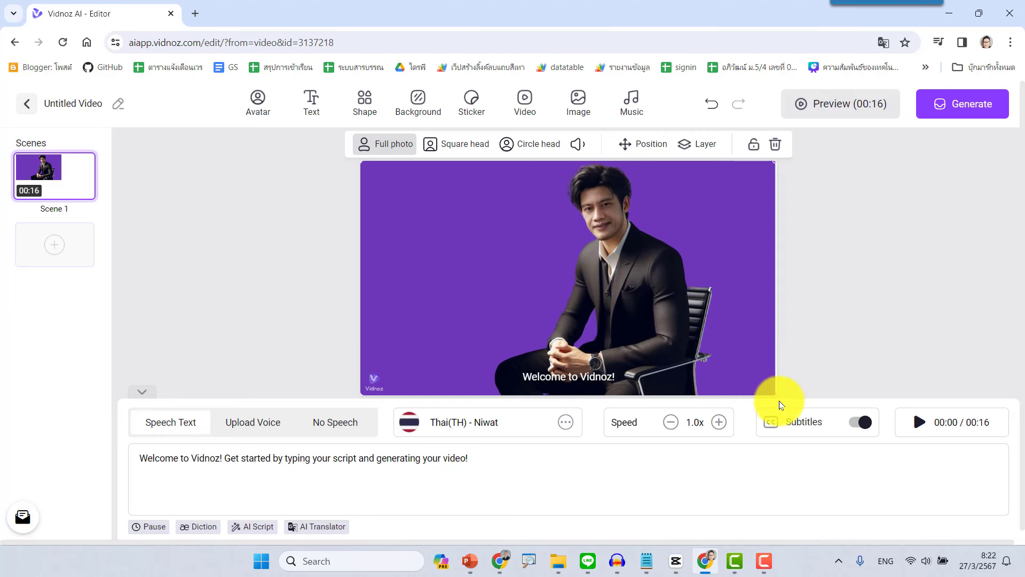
{"action": "left_click_drag", "start_coordinate": [737, 319], "coordinate": [739, 322]}
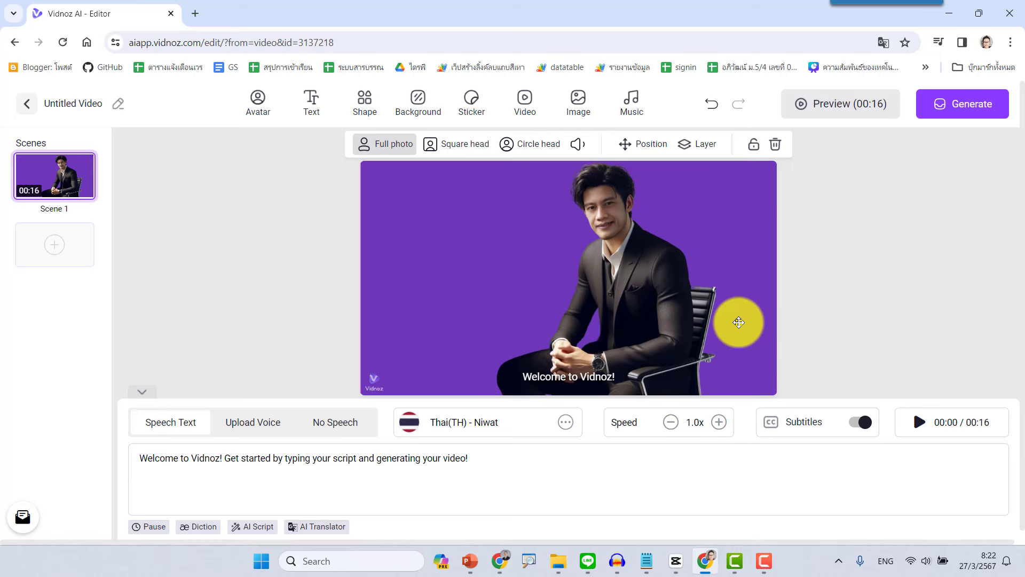
{"action": "left_click_drag", "start_coordinate": [738, 322], "coordinate": [738, 322]}
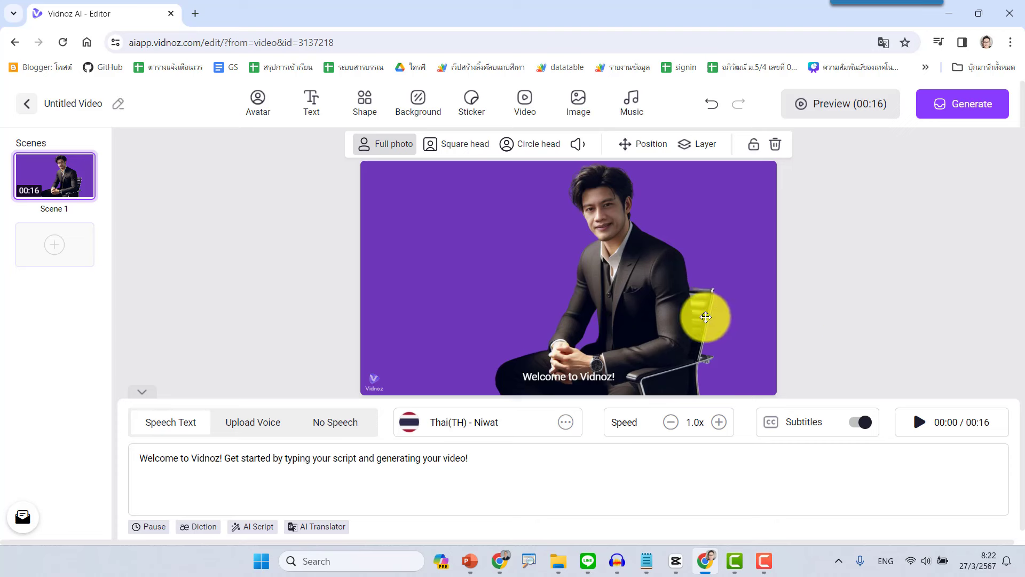
Replace the default speech script with the Thai paragraph copied from the notes.
{"action": "left_click", "coordinate": [194, 463]}
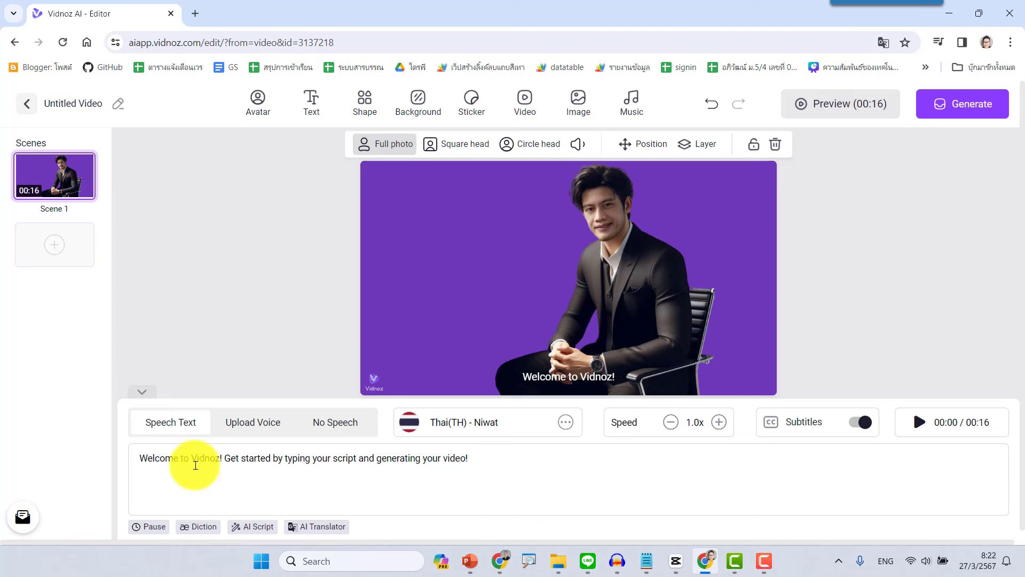
{"action": "left_click_drag", "start_coordinate": [498, 460], "coordinate": [137, 461]}
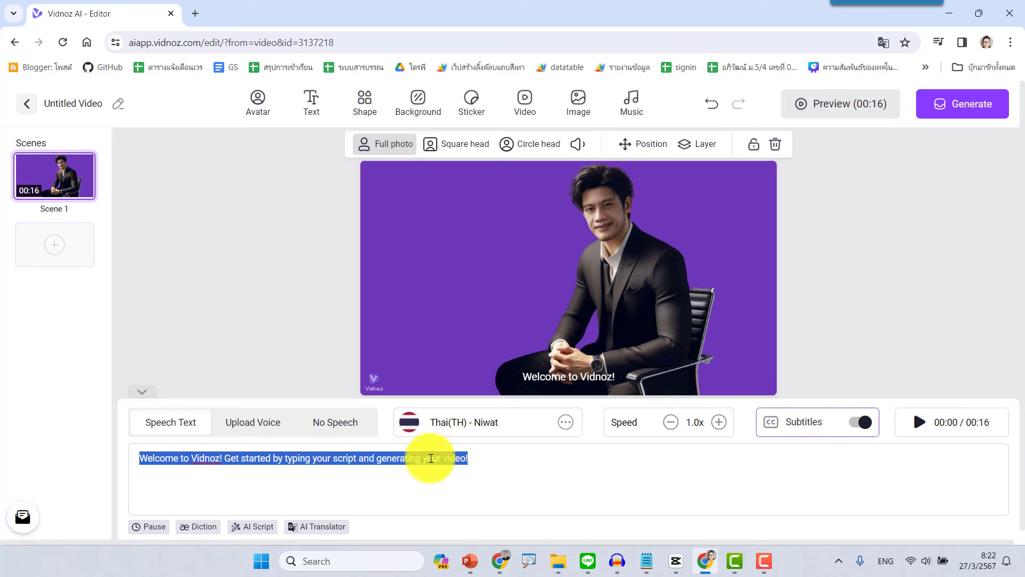
{"action": "key", "text": "BackSpace"}
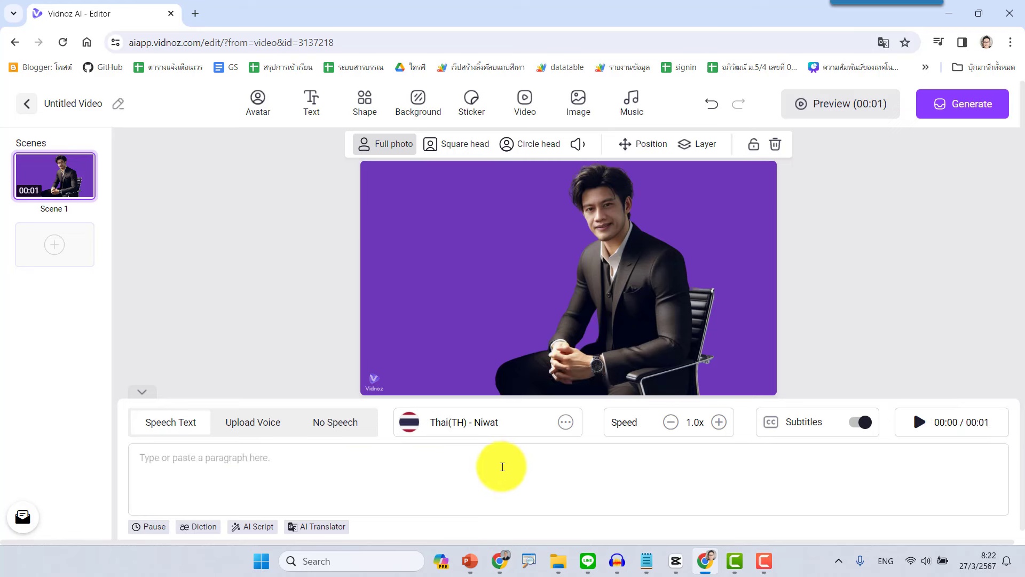
{"action": "left_click", "coordinate": [647, 559]}
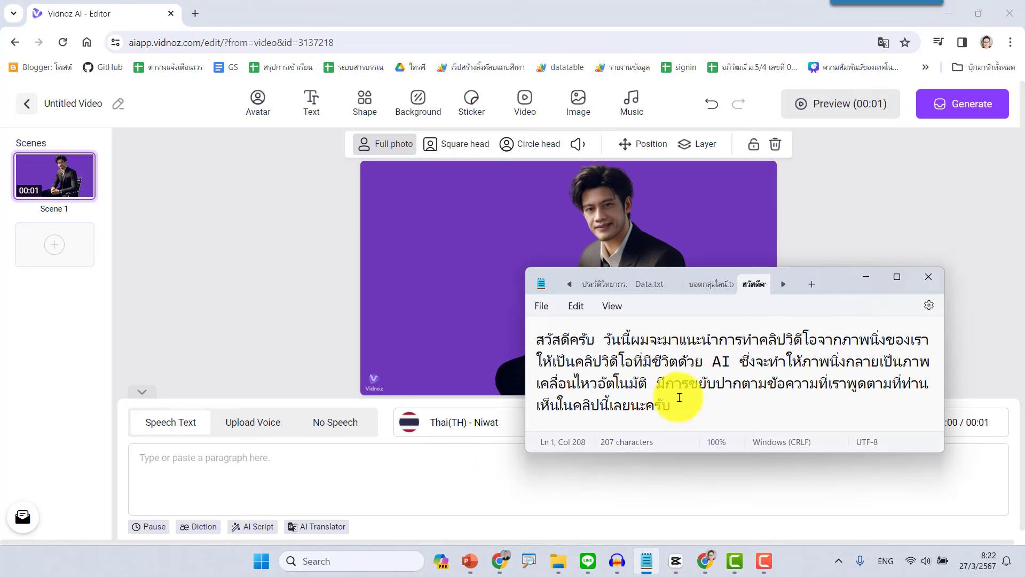
{"action": "left_click_drag", "start_coordinate": [673, 405], "coordinate": [536, 341]}
{"action": "left_click", "coordinate": [207, 457]}
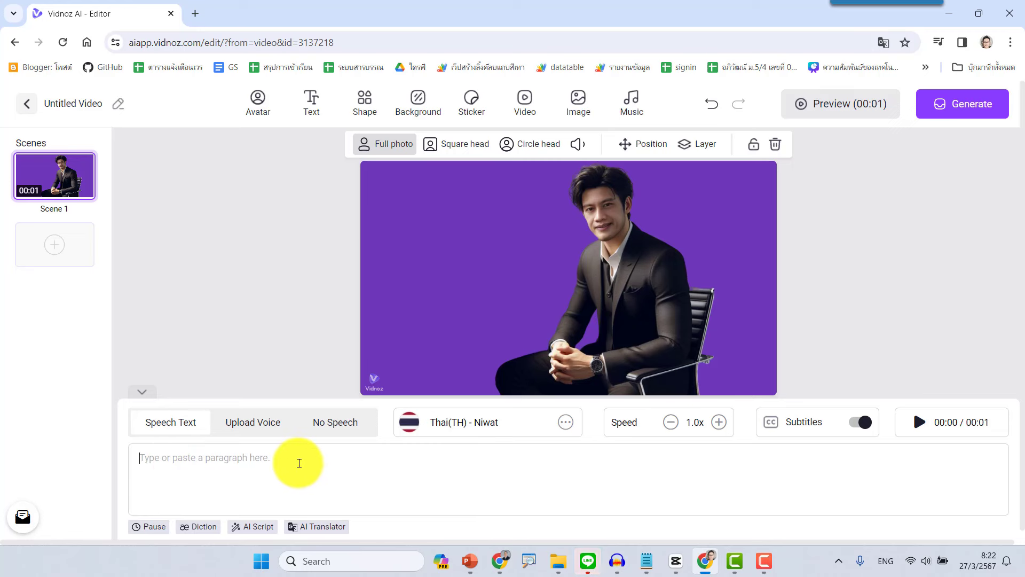
{"action": "type", "text": "สวัสดีครับ วันนี้ผมจะมาแนะนำการทำคลิปวิดีโอจากภาพนิ่งของเรา ให้เป็นคลิปวิดีโอที่มีชีวิตด้วย AI ซึ่งจะทำให้ภาพนิ่งกลายเป็นภาพเคลื่อนไหวอัตโนมัติ มีการขยับปากตามข้อความที่เราพูดตามที่ท่านเห็นในคลิปนี้เลยนะครับ"}
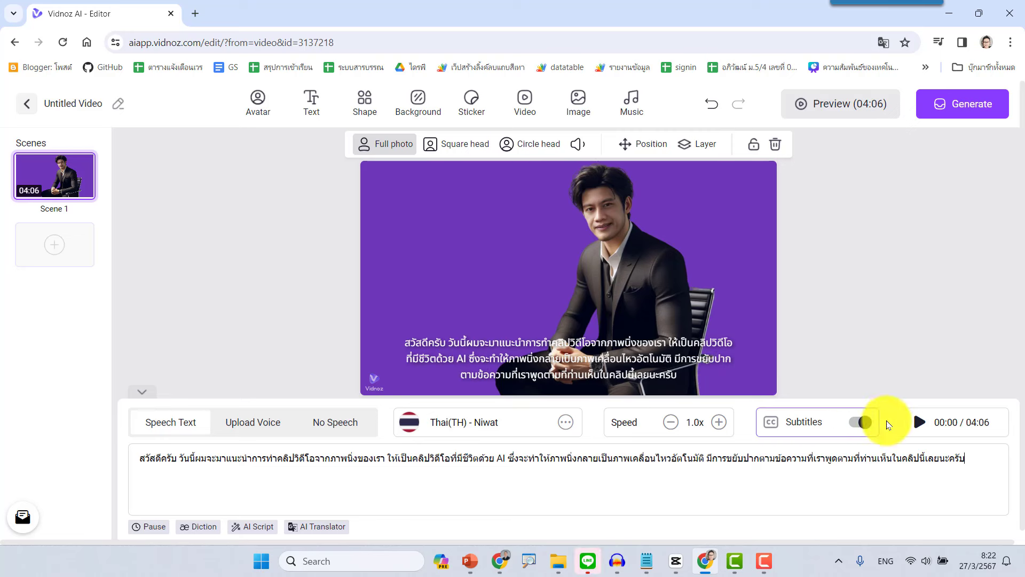
Preview the Thai speech with subtitles toggled off and back on, then switch to Upload Voice.
{"action": "left_click", "coordinate": [919, 424]}
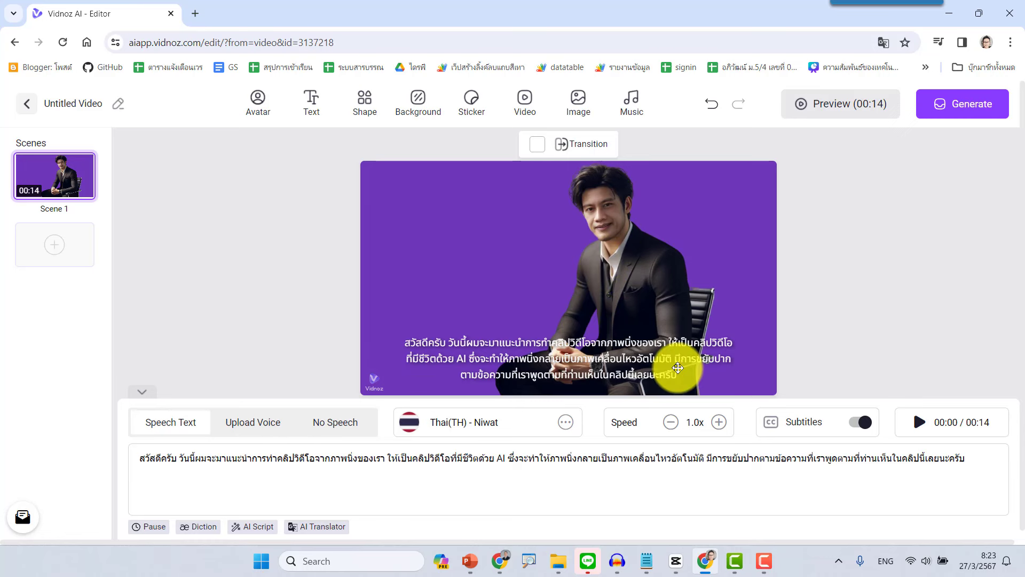
{"action": "left_click", "coordinate": [858, 425]}
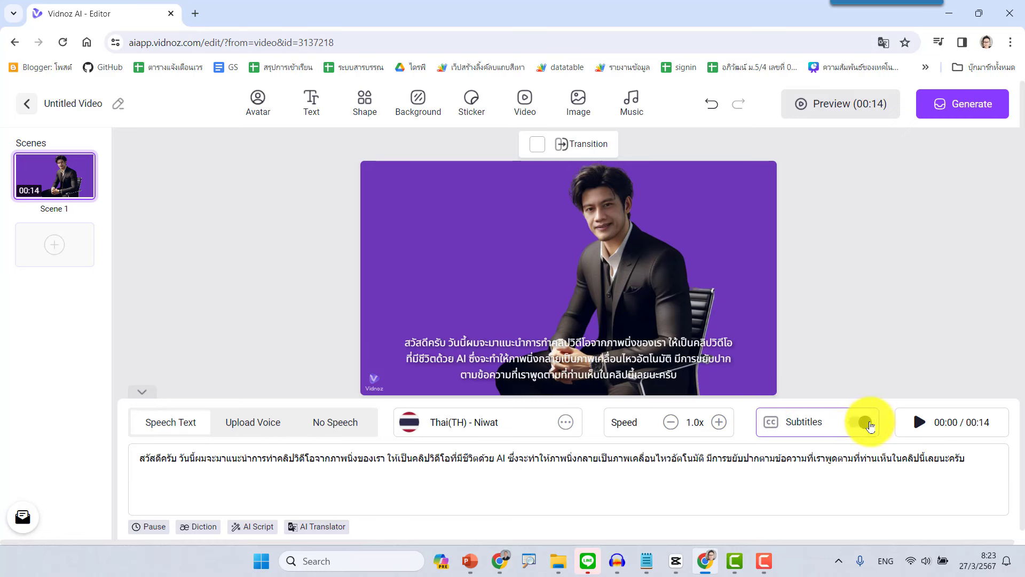
{"action": "left_click", "coordinate": [869, 424]}
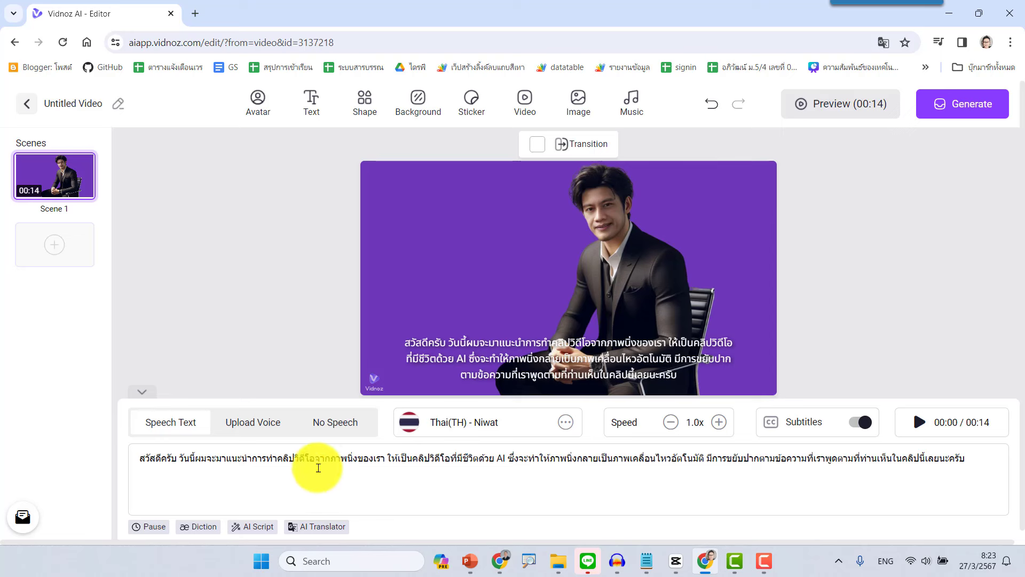
{"action": "left_click", "coordinate": [250, 427]}
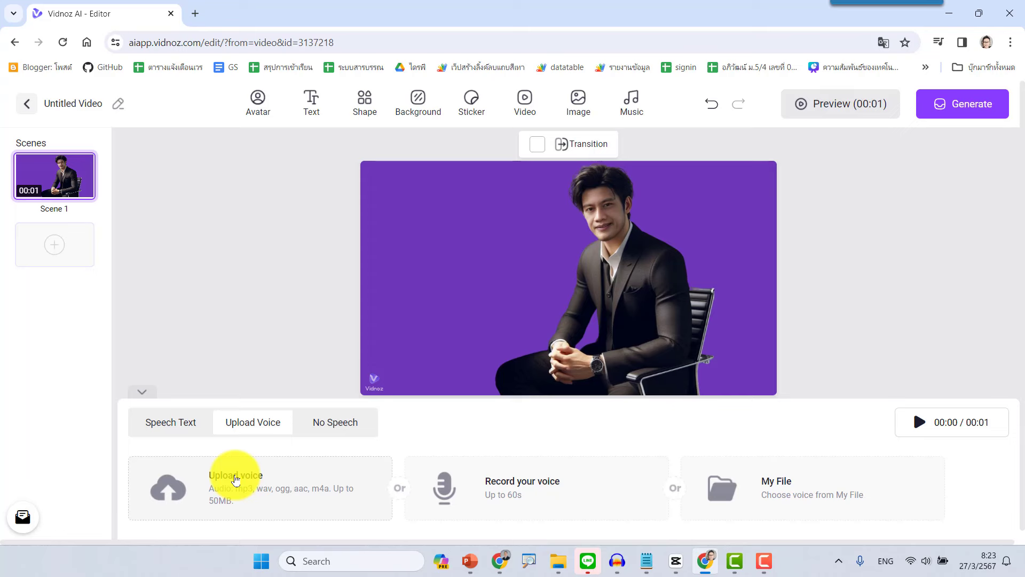
Upload สวัสดีครับ.mp3 from the Desktop as the voice and play the 19-second clip once.
{"action": "left_click", "coordinate": [234, 477]}
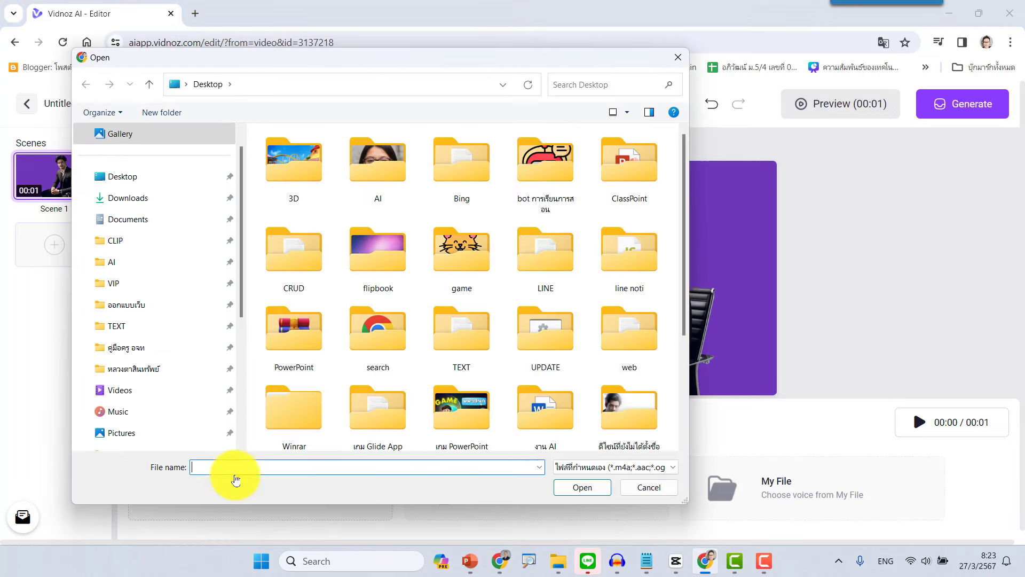
{"action": "scroll", "coordinate": [480, 300], "scroll_direction": "down", "scroll_amount": 3}
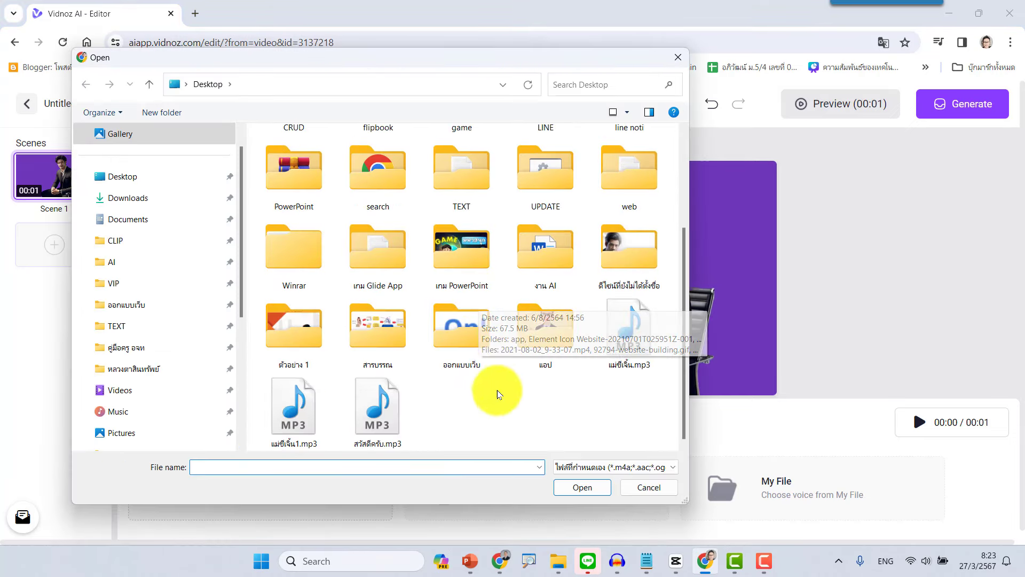
{"action": "left_click", "coordinate": [377, 405]}
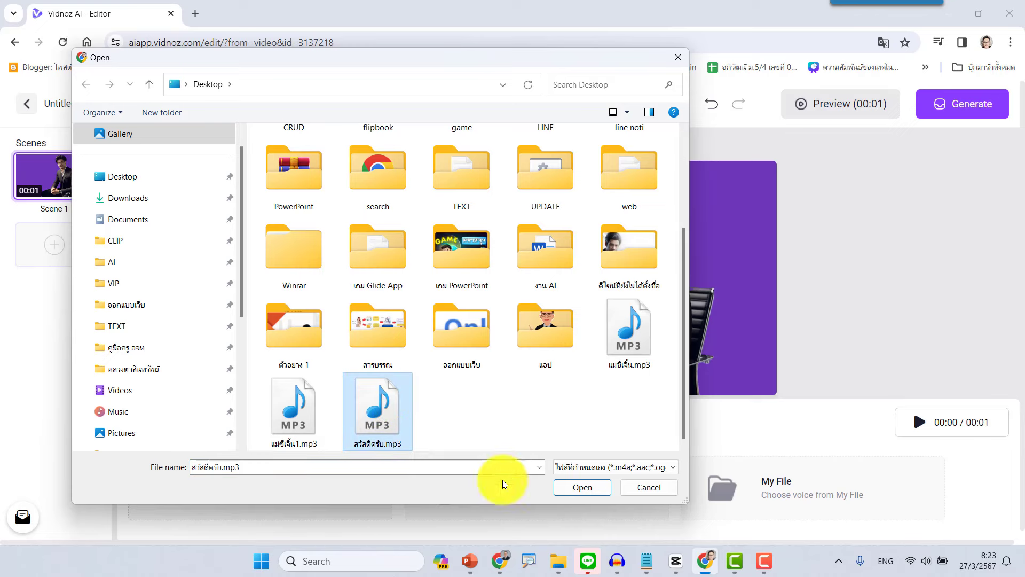
{"action": "left_click", "coordinate": [593, 497]}
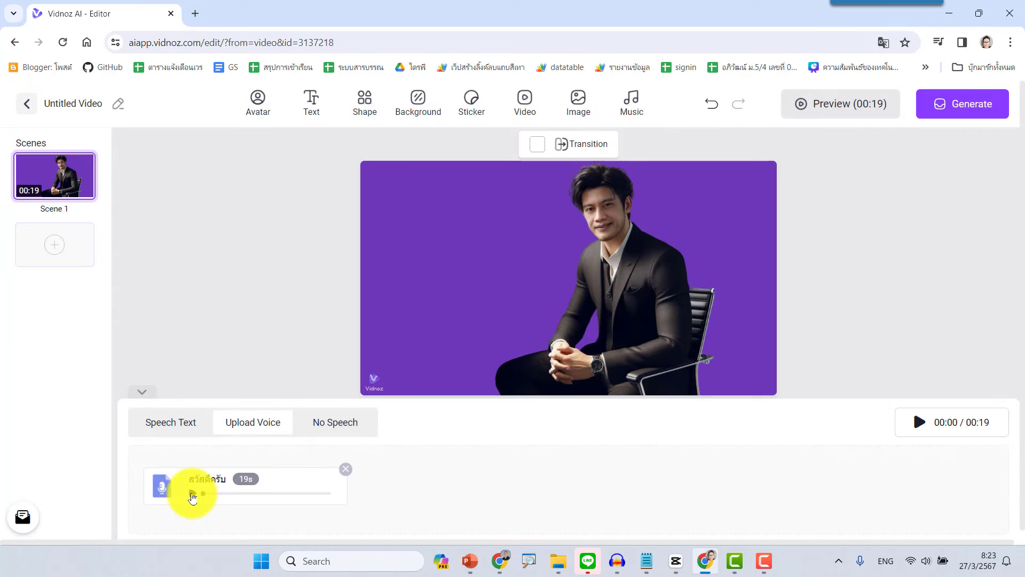
{"action": "left_click", "coordinate": [192, 495]}
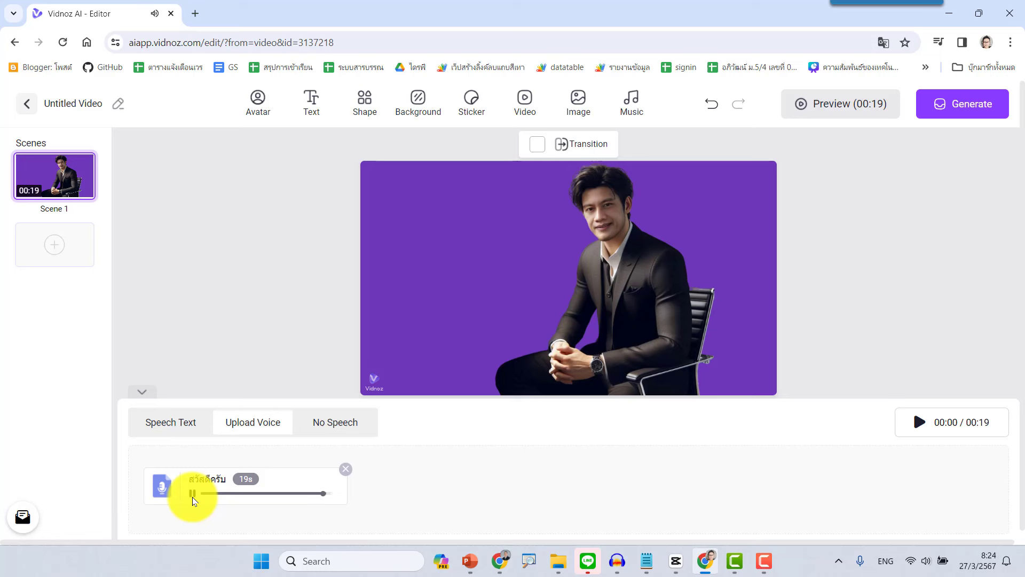
{"action": "left_click", "coordinate": [193, 492]}
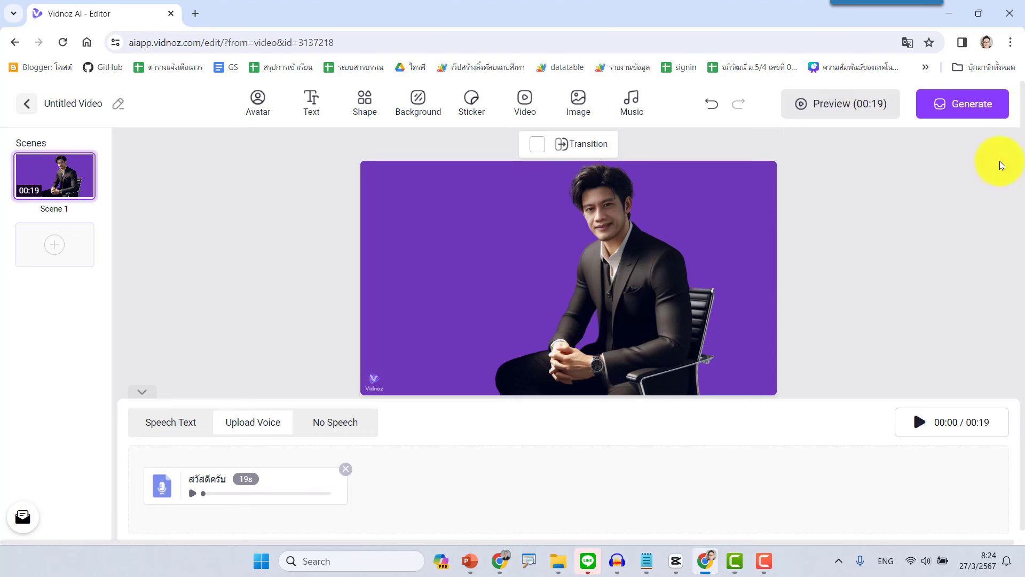
Generate the talking video and let it render to 96% in My Creations.
{"action": "left_click", "coordinate": [985, 110]}
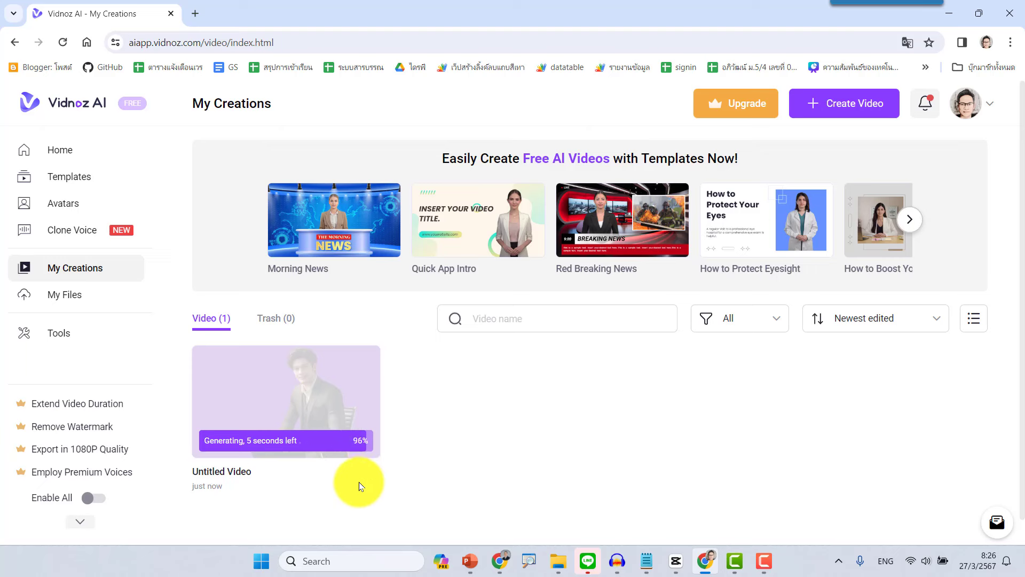
{"action": "mouse_move", "coordinate": [222, 471]}
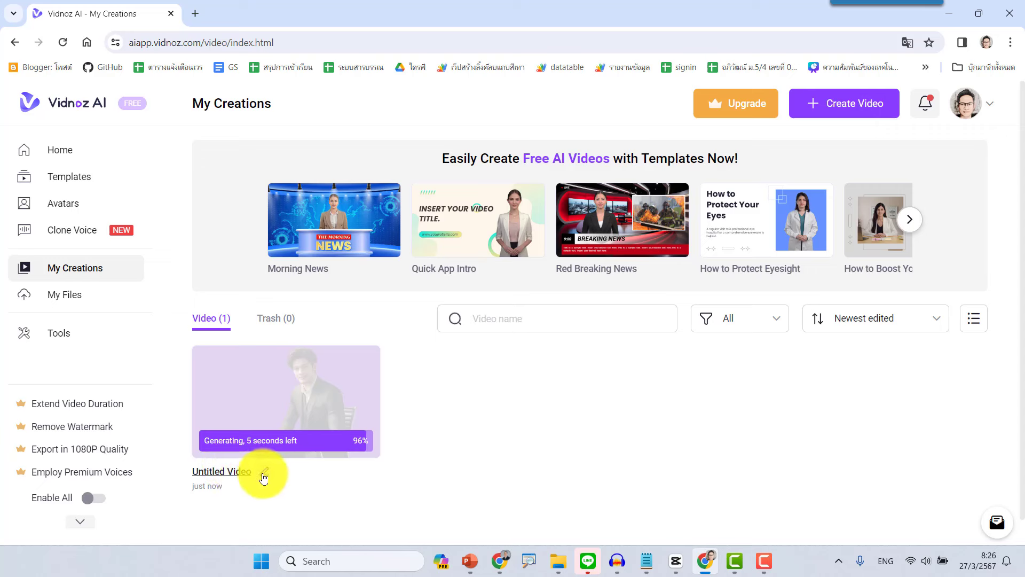
Rename the video to 'demo', play its 00:19 preview, and show the 1080p/720p download choices.
{"action": "left_click", "coordinate": [264, 477]}
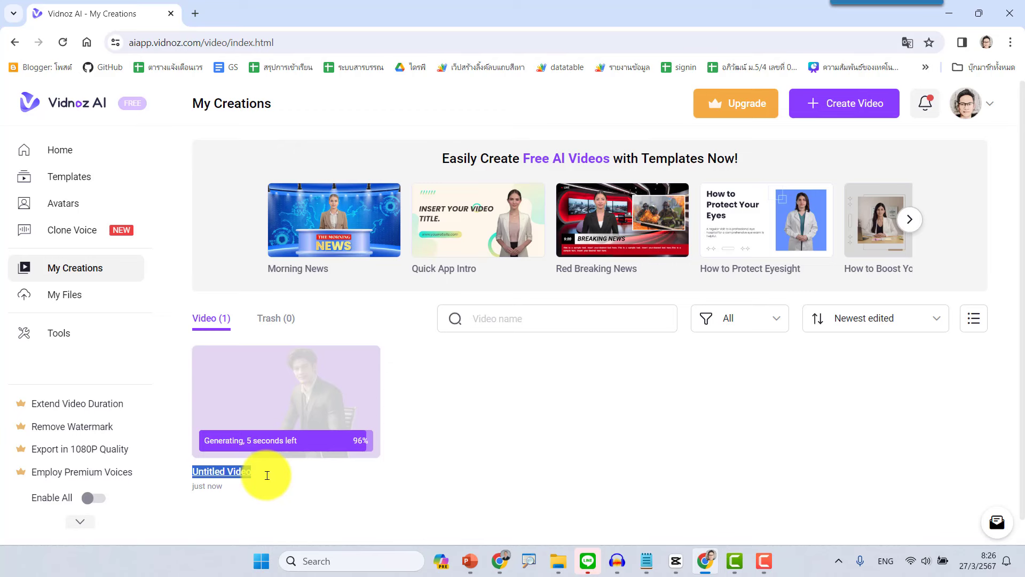
{"action": "type", "text": "demo"}
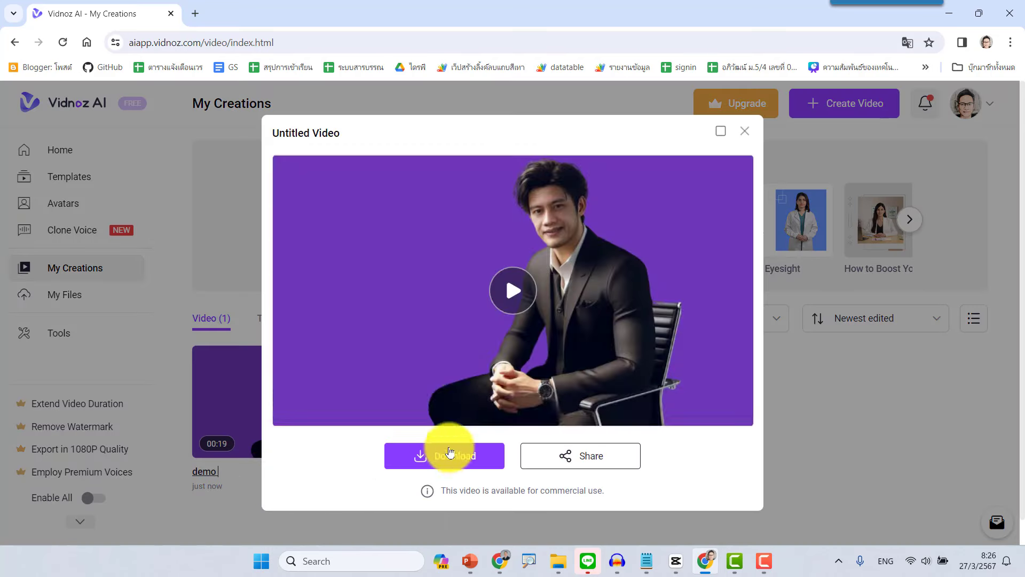
{"action": "left_click", "coordinate": [379, 297]}
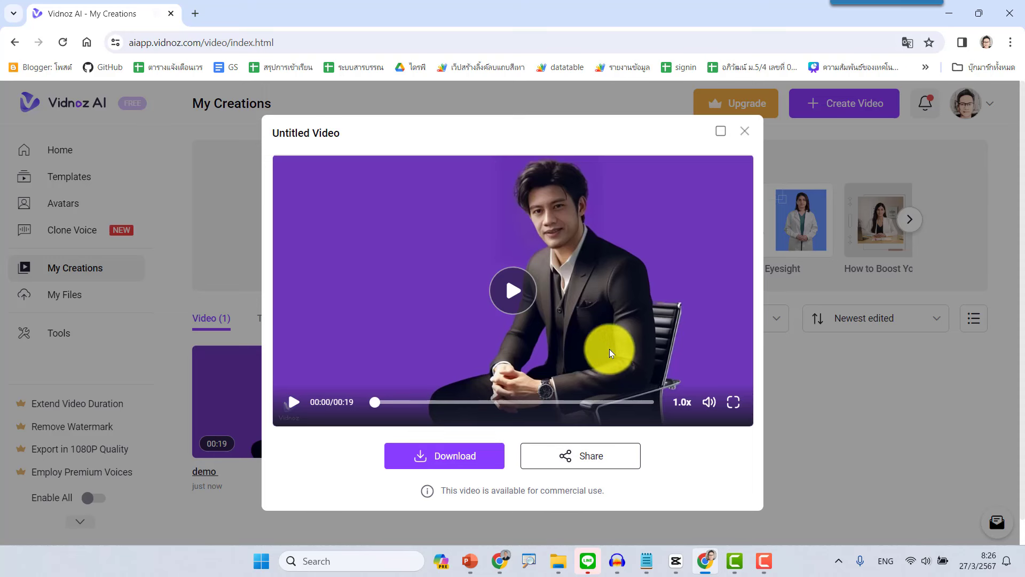
{"action": "left_click", "coordinate": [599, 456]}
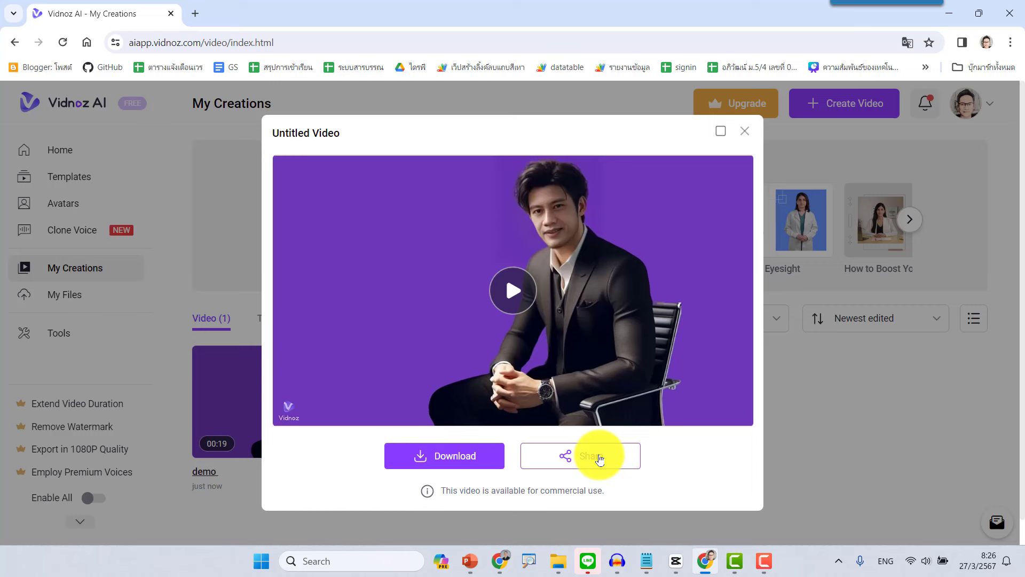
{"action": "mouse_move", "coordinate": [444, 456]}
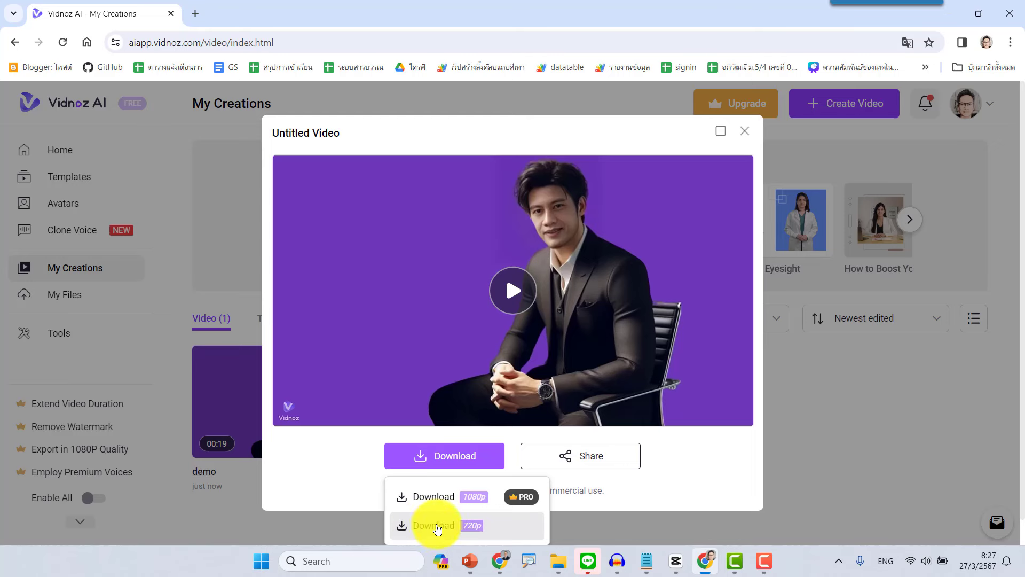
Download the video at 720p, saving it as demo .mp4 on the Desktop.
{"action": "left_click", "coordinate": [441, 528]}
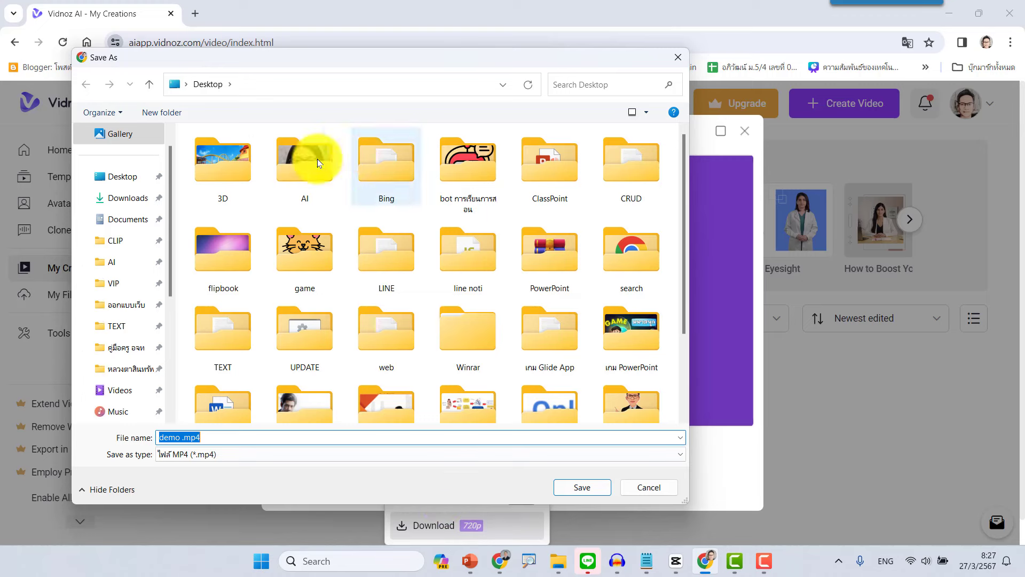
{"action": "left_click", "coordinate": [571, 485]}
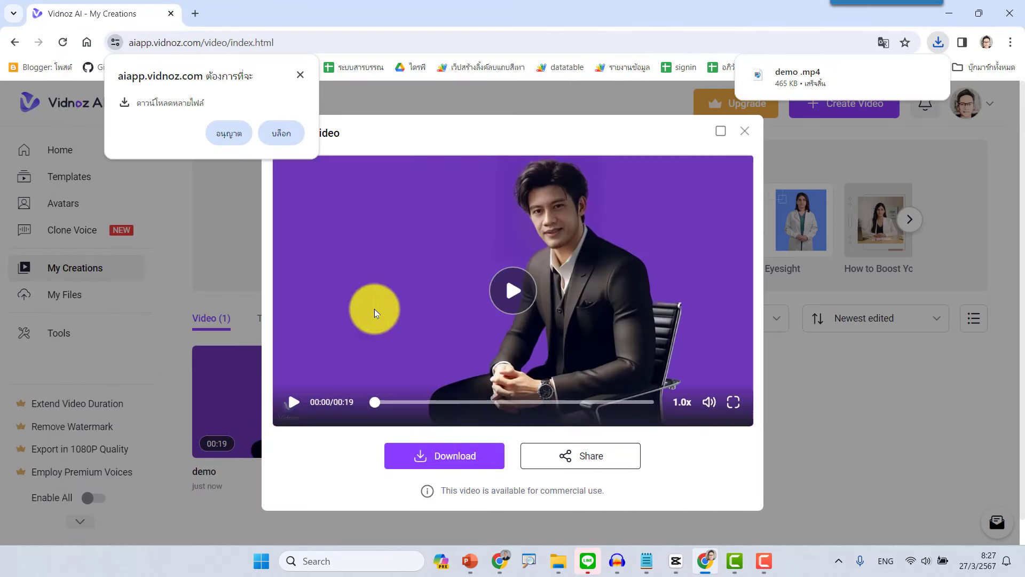
{"action": "mouse_move", "coordinate": [721, 264]}
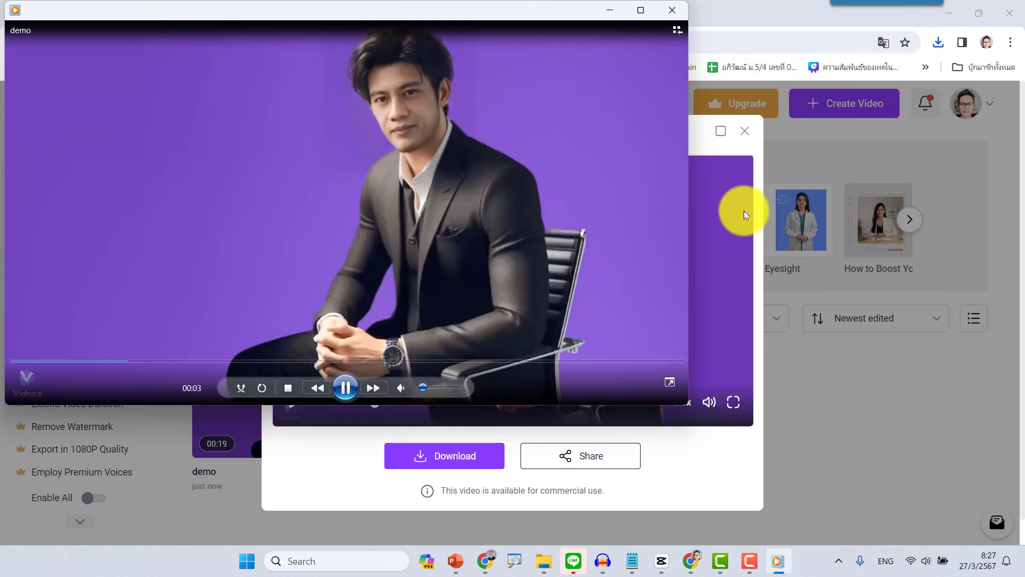
Watch the demo video maximized in Media Player to the end, then close the player.
{"action": "left_click", "coordinate": [642, 10]}
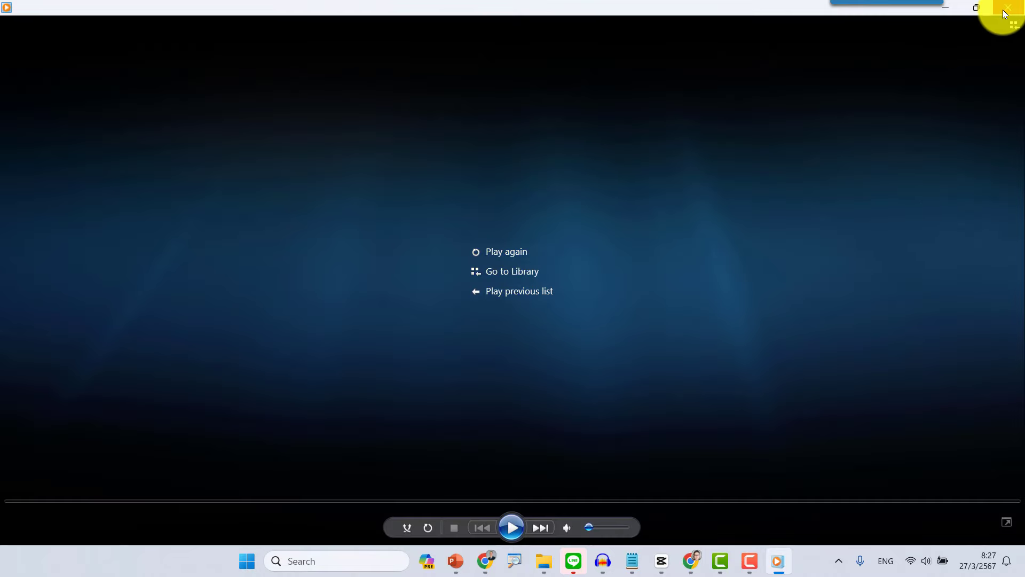
{"action": "left_click", "coordinate": [1005, 11]}
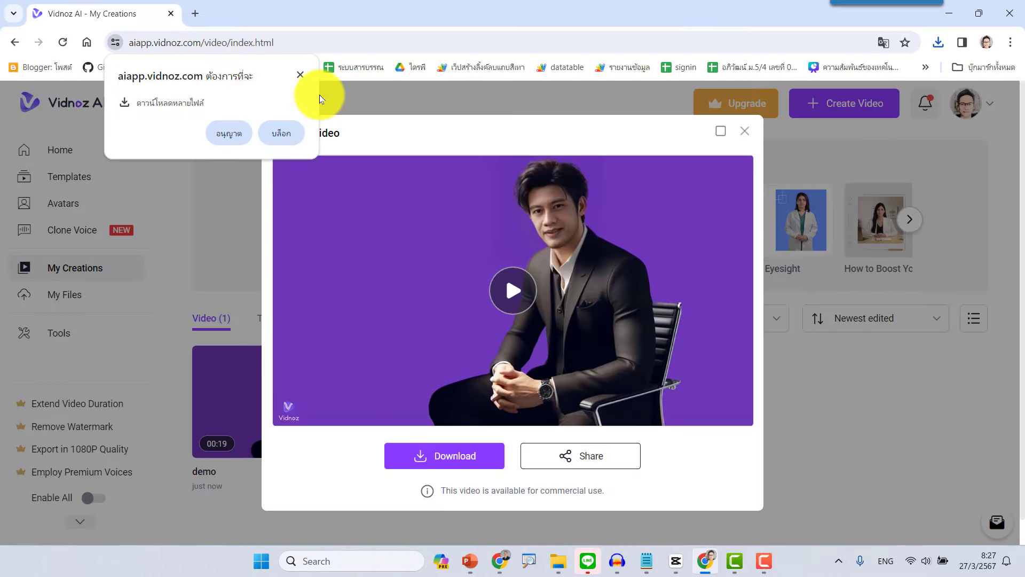
Dismiss the browser's multiple-downloads permission popup, leaving the demo preview showing.
{"action": "left_click", "coordinate": [301, 76]}
{"action": "mouse_move", "coordinate": [673, 350]}
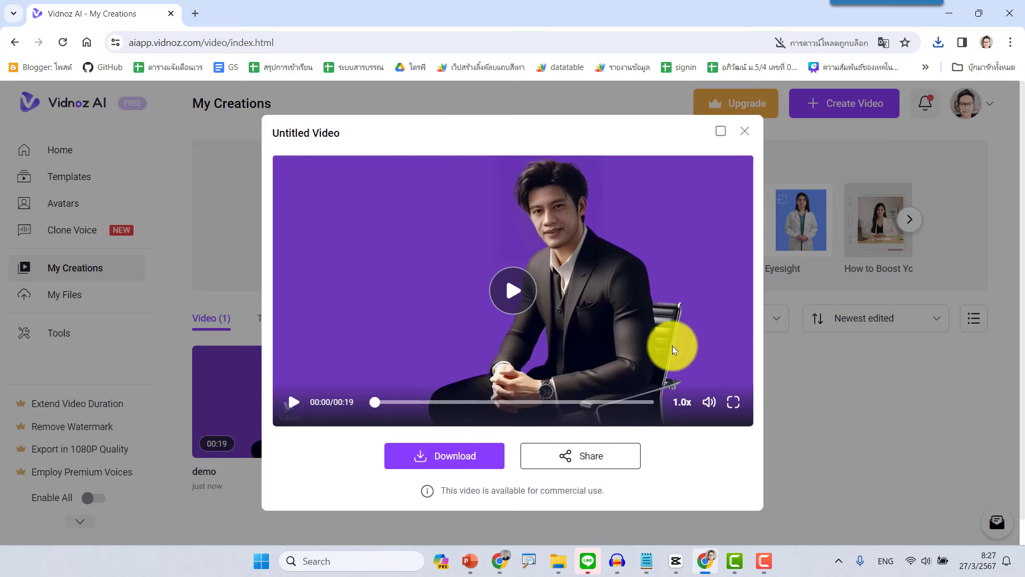